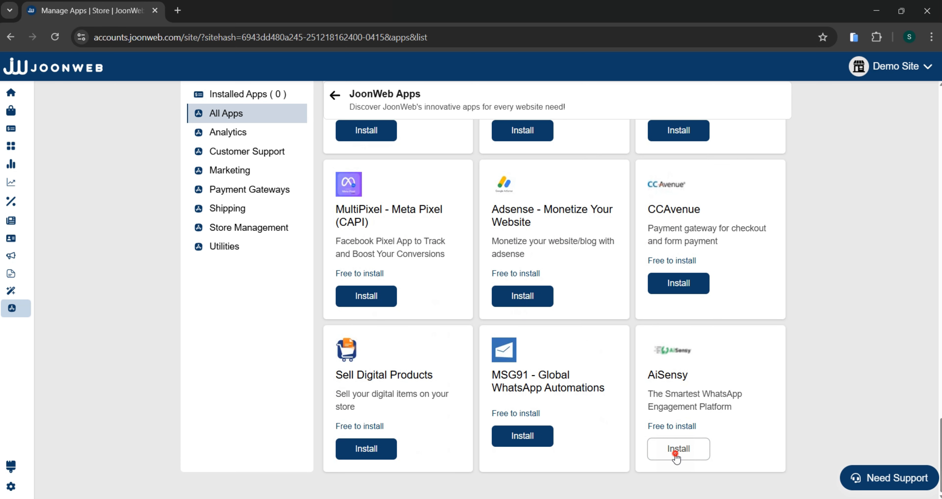
# Install the AiSensy app from the JoonWeb app list and acknowledge the installation
pyautogui.click(675, 449)
pyautogui.click(661, 424)
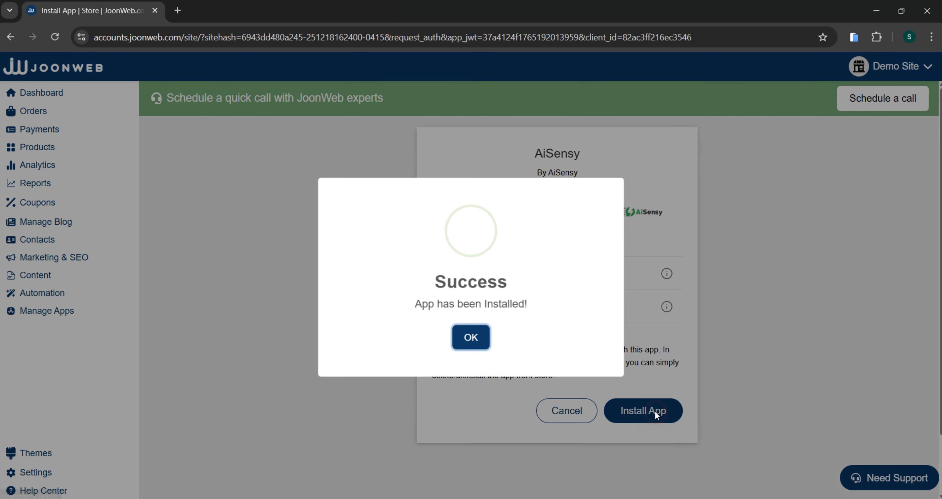
pyautogui.click(467, 343)
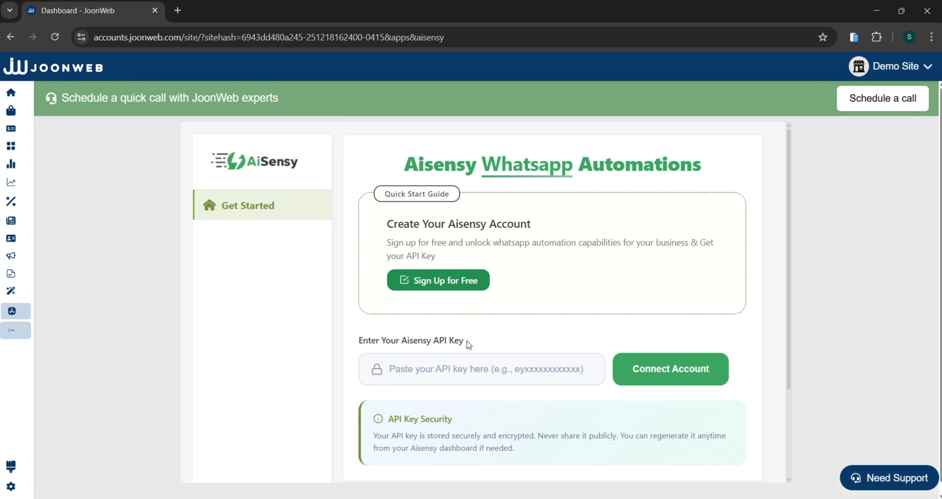
# Go from the app's Quick Start Guide to AiSensy's account creation page and sign up with Google
pyautogui.click(434, 281)
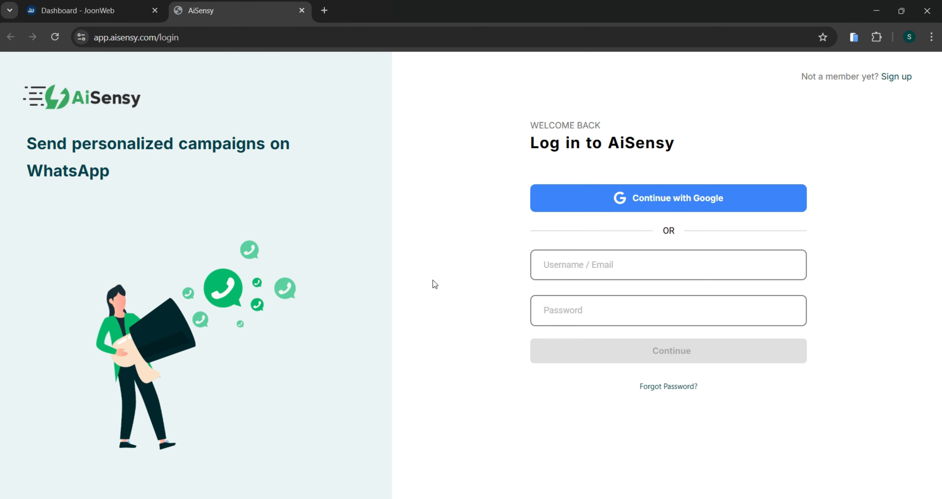
pyautogui.click(897, 77)
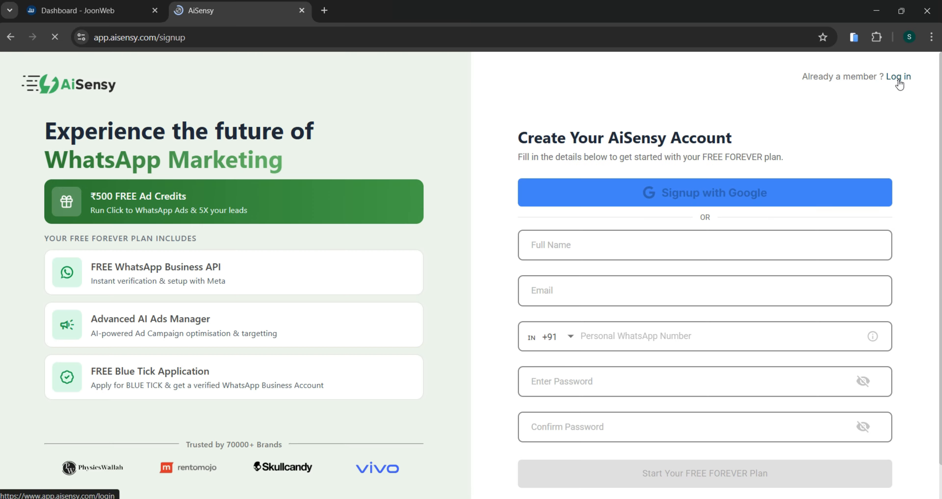
pyautogui.click(709, 194)
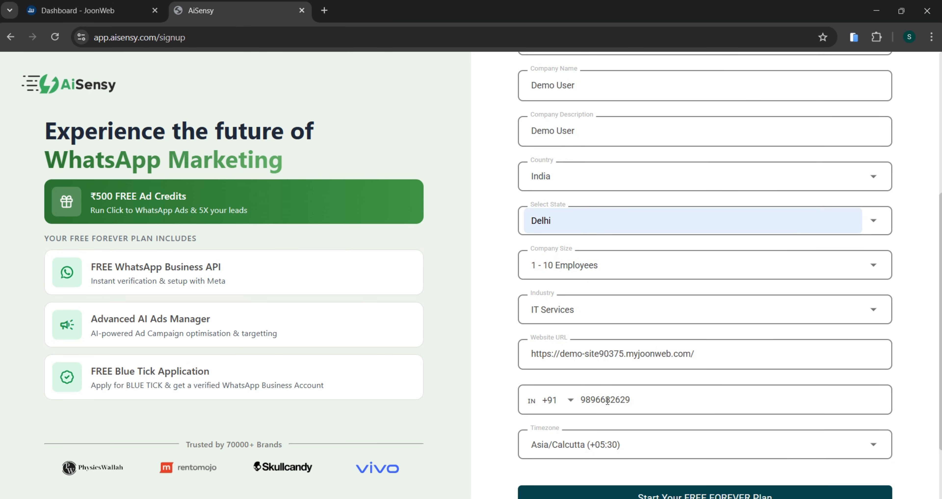
# Submit the signup details with India, Delhi, 1 - 10 Employees, IT Services and the phone number, then verify with the WhatsApp OTP
pyautogui.scroll(-3, 610, 402)
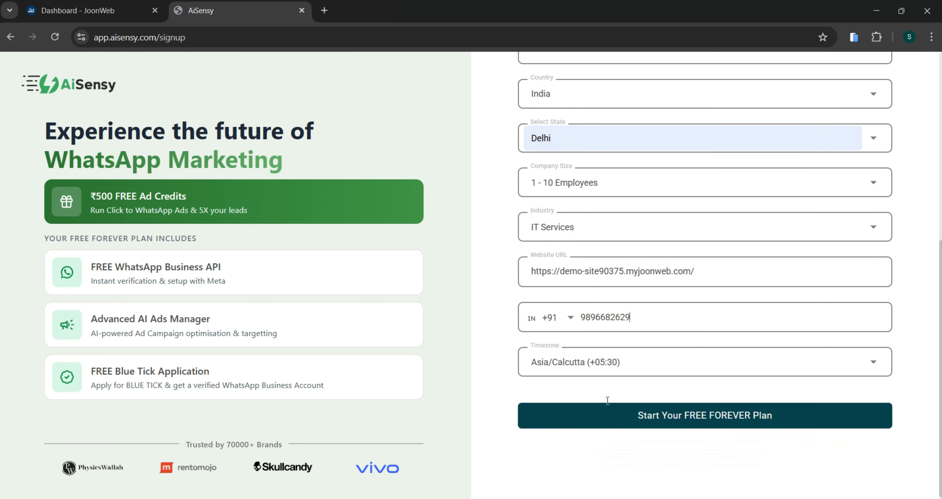
pyautogui.click(608, 407)
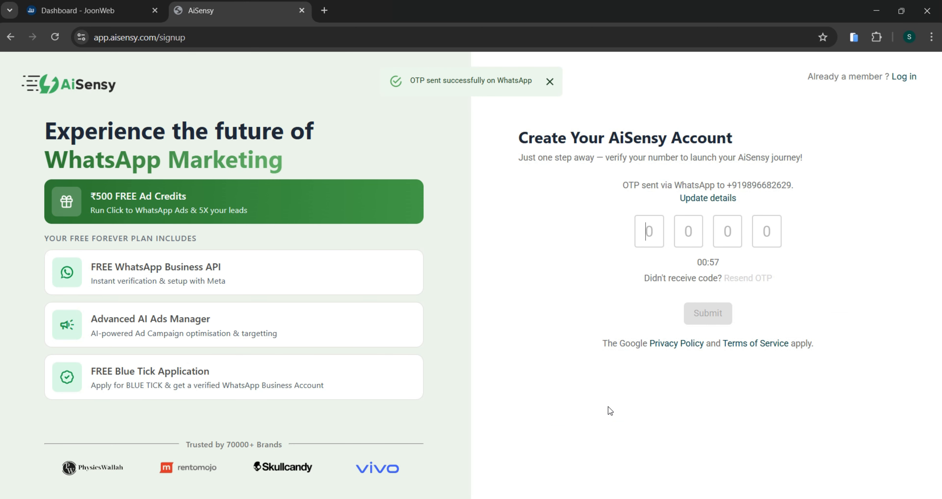
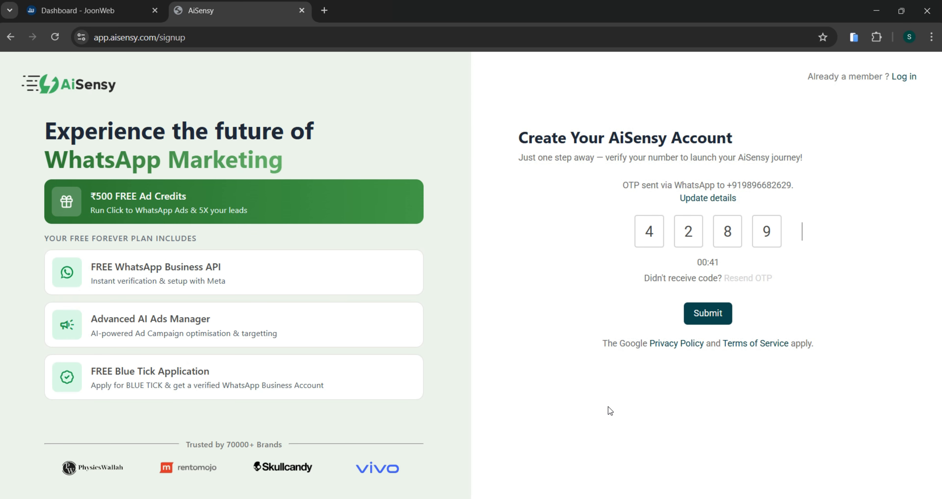
pyautogui.press('Return')
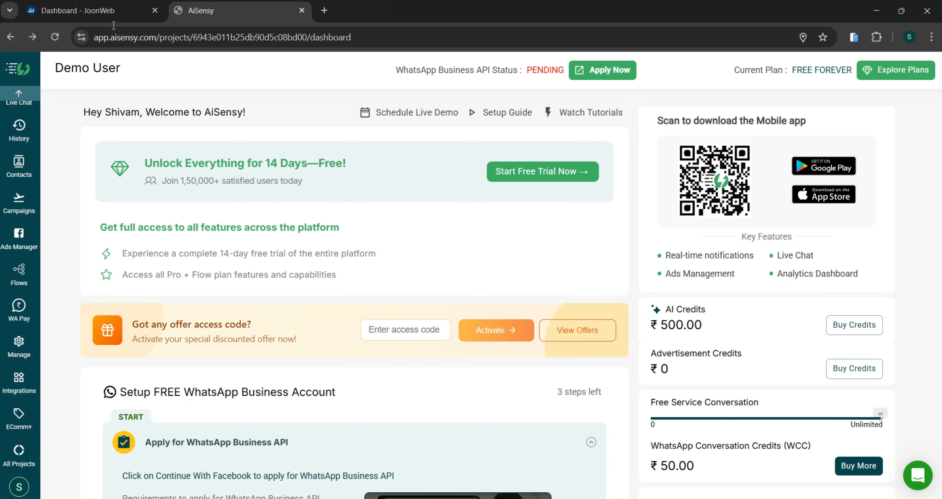
# Switch to the JoonWeb dashboard and locate the field that takes the Aisensy API key
pyautogui.click(82, 9)
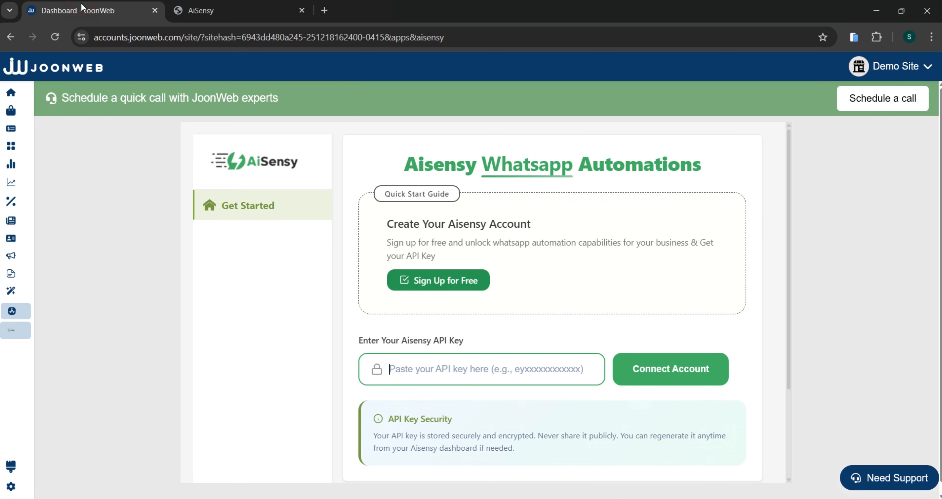
pyautogui.moveTo(348, 344); pyautogui.dragTo(464, 340)
pyautogui.click(465, 342)
pyautogui.click(421, 379)
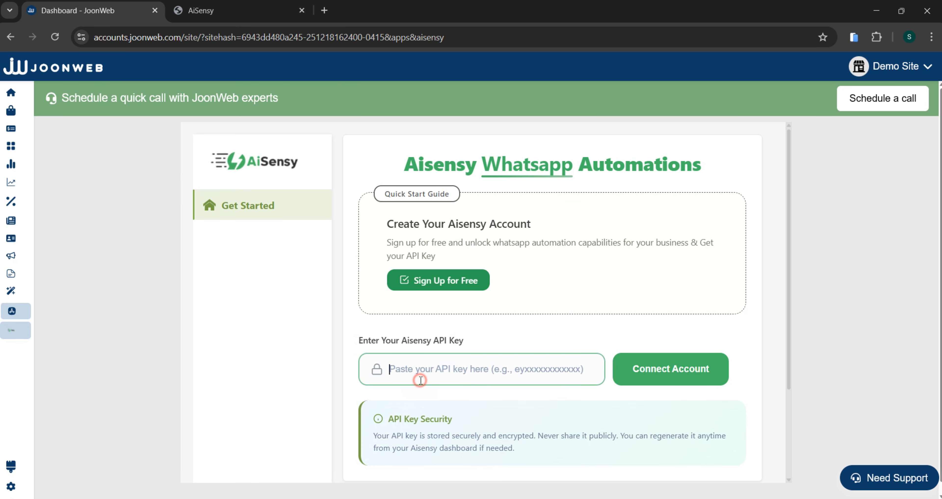
# Switch to AiSensy, regenerate the project's API key under its management settings and copy the new key
pyautogui.click(281, 10)
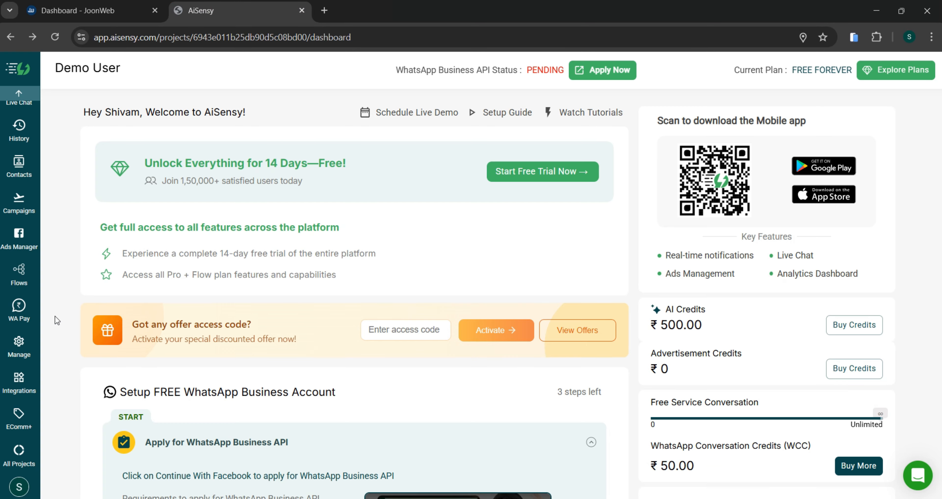
pyautogui.click(19, 342)
pyautogui.click(84, 365)
pyautogui.click(281, 373)
pyautogui.click(365, 371)
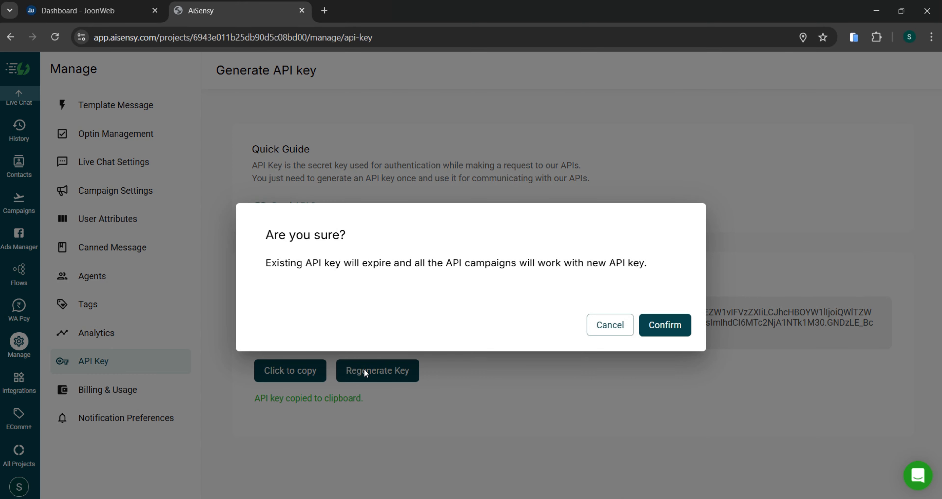
pyautogui.click(664, 327)
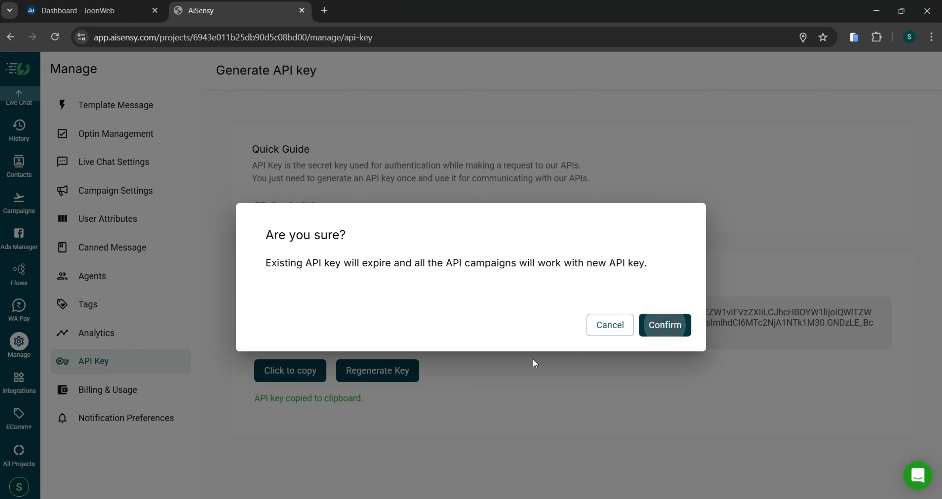
pyautogui.click(282, 373)
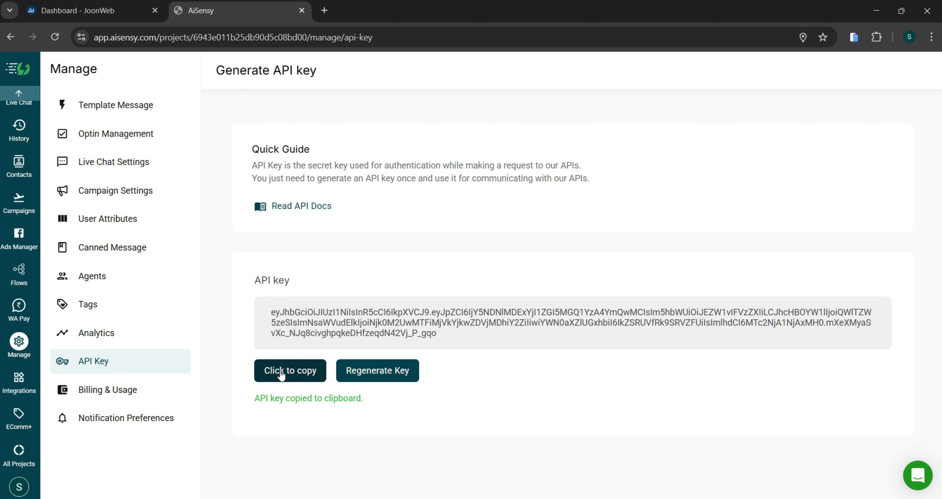
# Switch to JoonWeb, paste the API key into the Aisensy API key field and connect the account
pyautogui.click(95, 15)
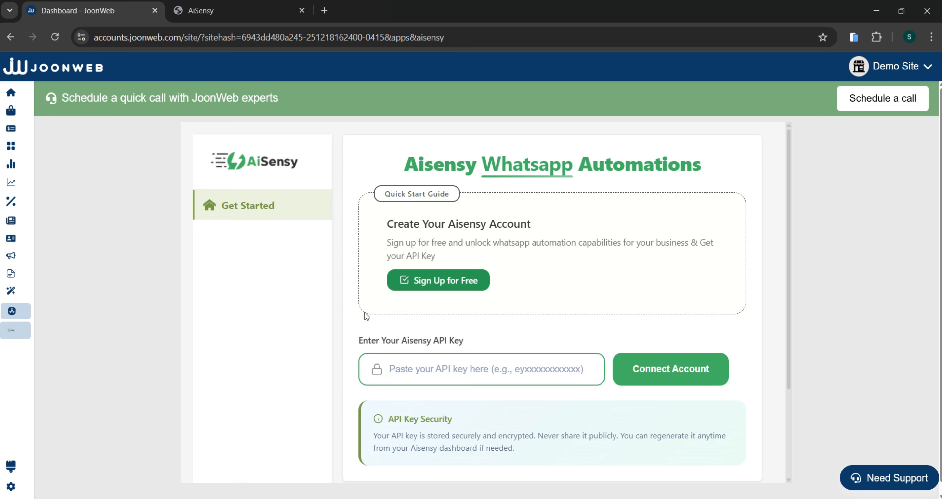
pyautogui.click(418, 369)
pyautogui.hotkey('ctrl', 'v')
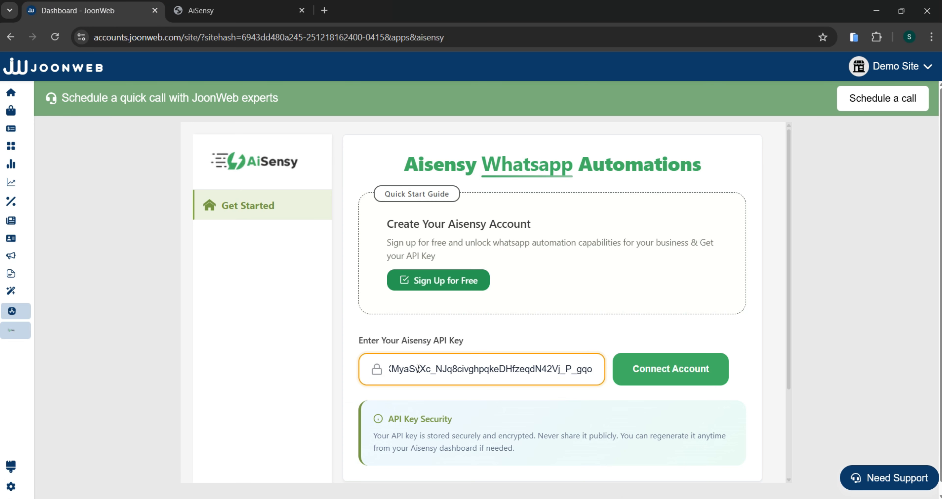
pyautogui.click(659, 370)
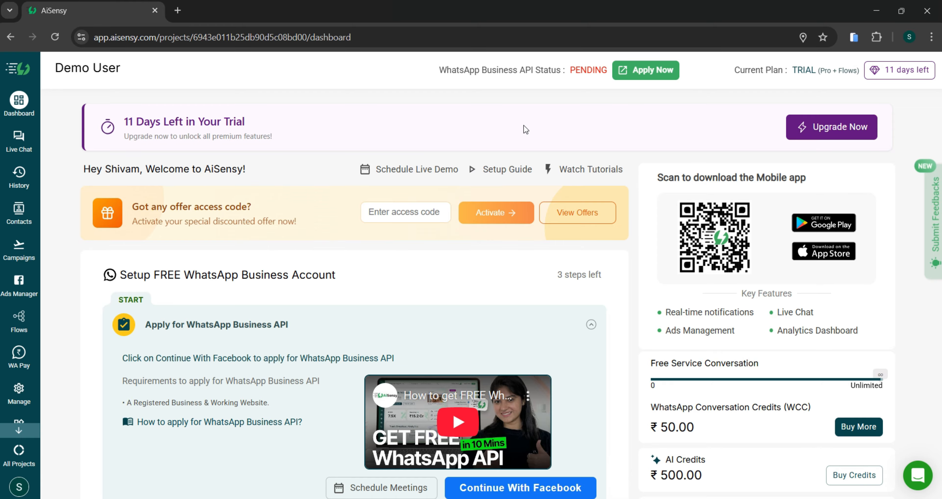
# Apply for the WhatsApp Business API in AiSensy through Facebook and accept the onboarding terms
pyautogui.click(670, 67)
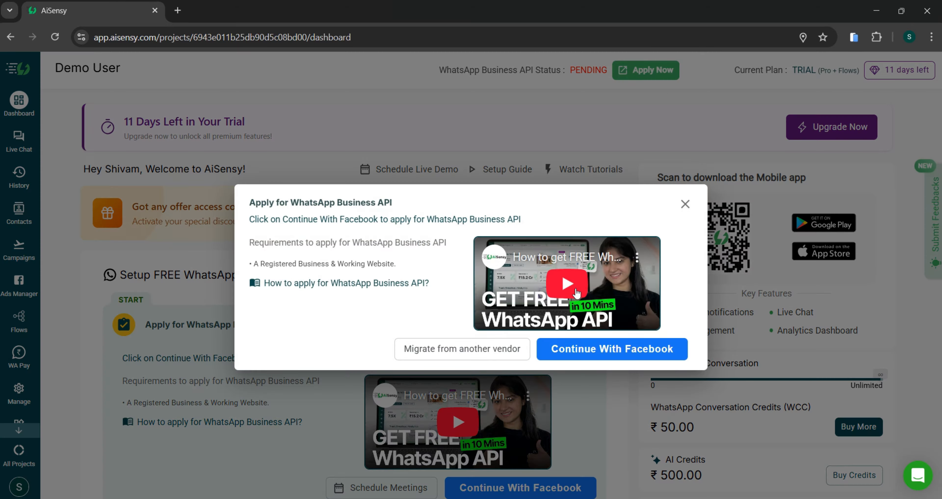
pyautogui.click(598, 349)
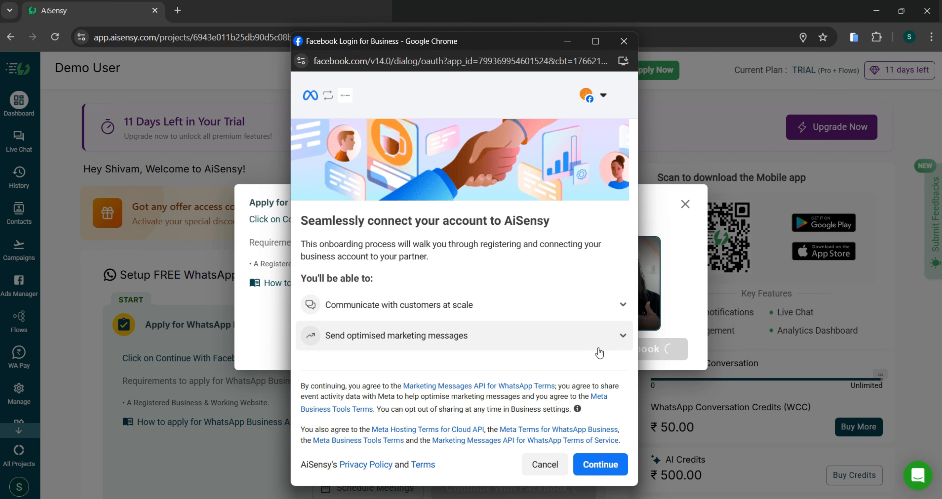
pyautogui.click(600, 463)
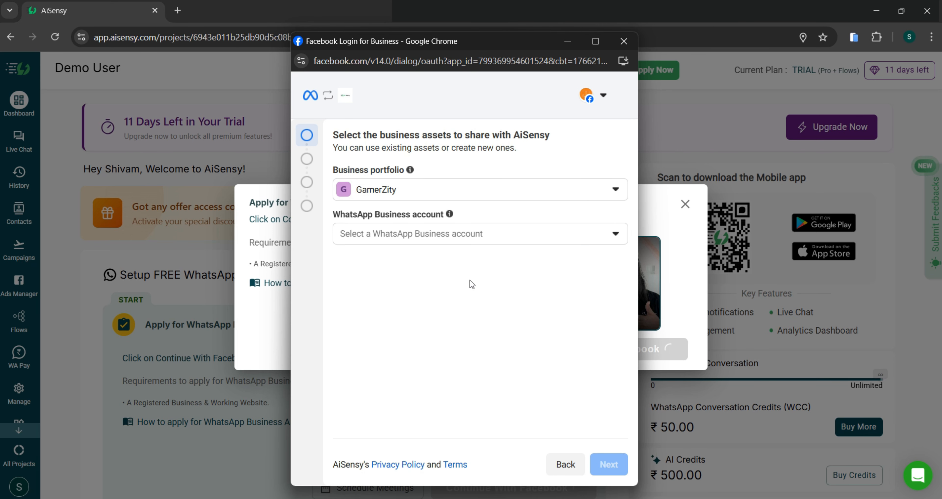
# Share the CWT Solutions business portfolio with AiSensy and choose to create a WhatsApp Business account
pyautogui.click(460, 195)
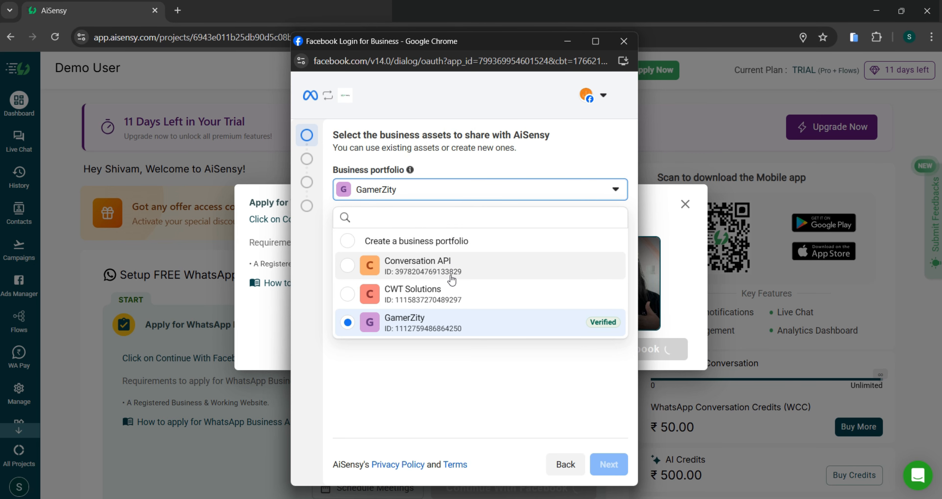
pyautogui.click(450, 295)
pyautogui.click(428, 234)
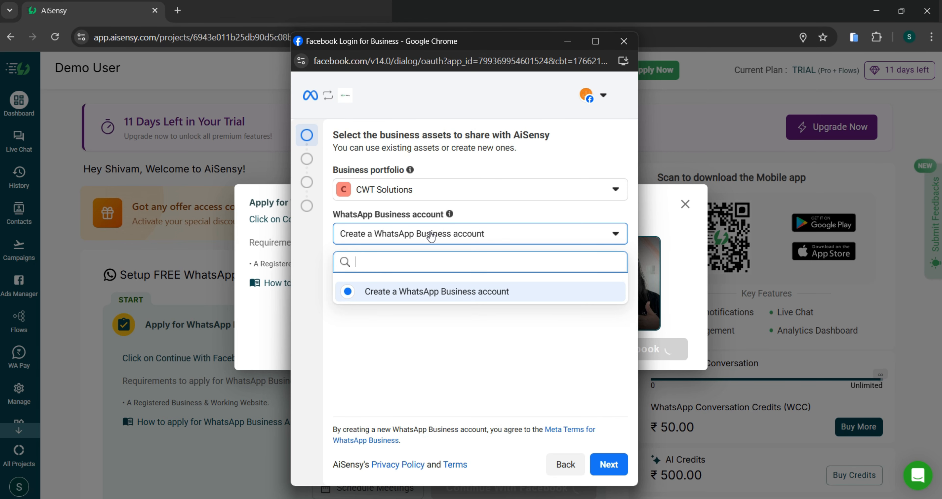
pyautogui.click(431, 291)
pyautogui.click(601, 476)
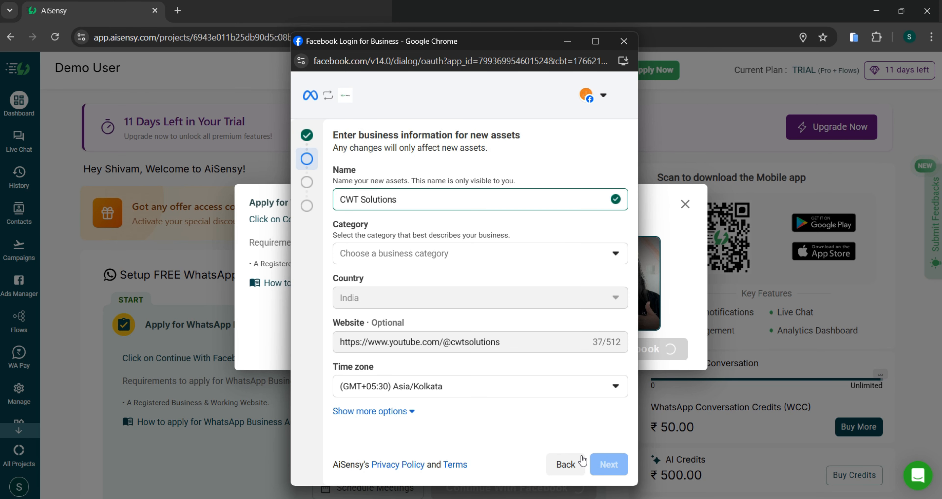
# Set the business category to Shopping and retail and submit the business information
pyautogui.click(392, 253)
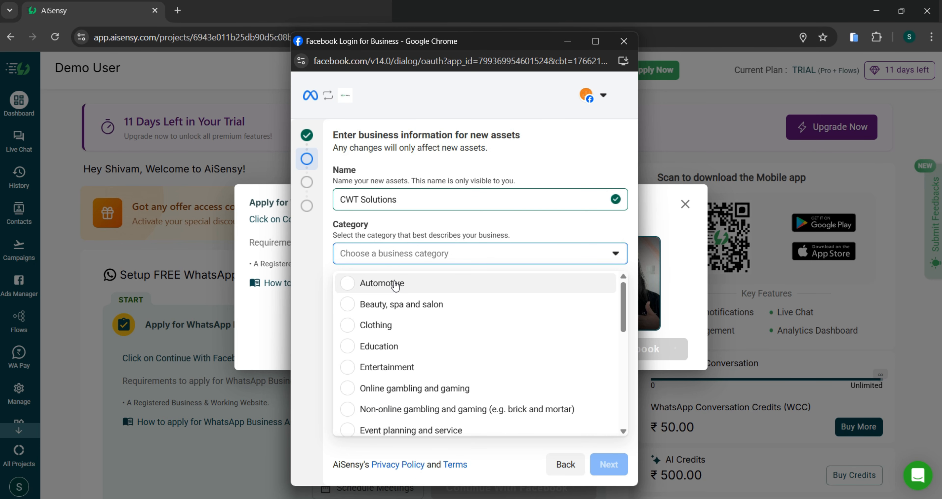
pyautogui.scroll(-5, 392, 366)
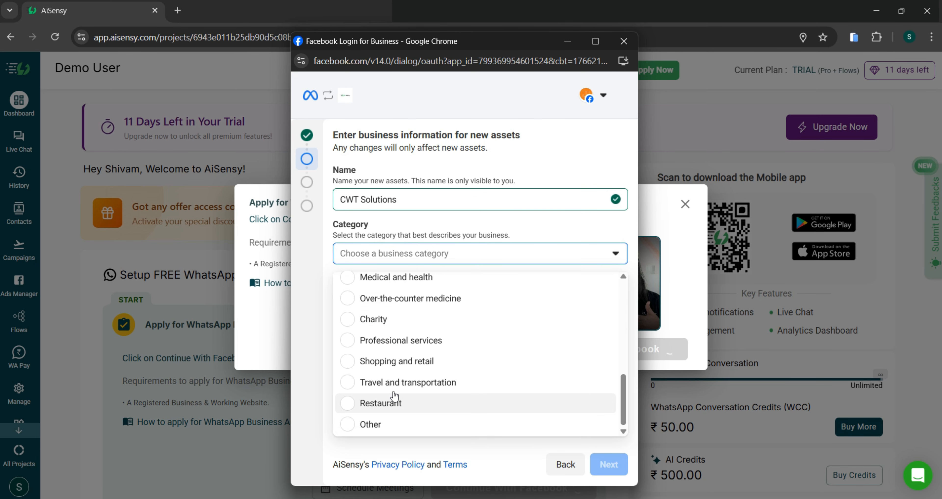
pyautogui.click(395, 360)
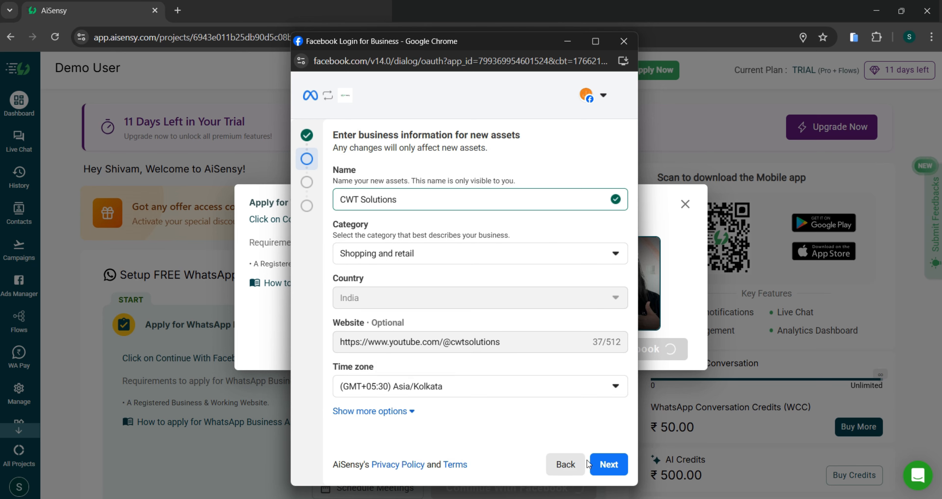
pyautogui.click(608, 465)
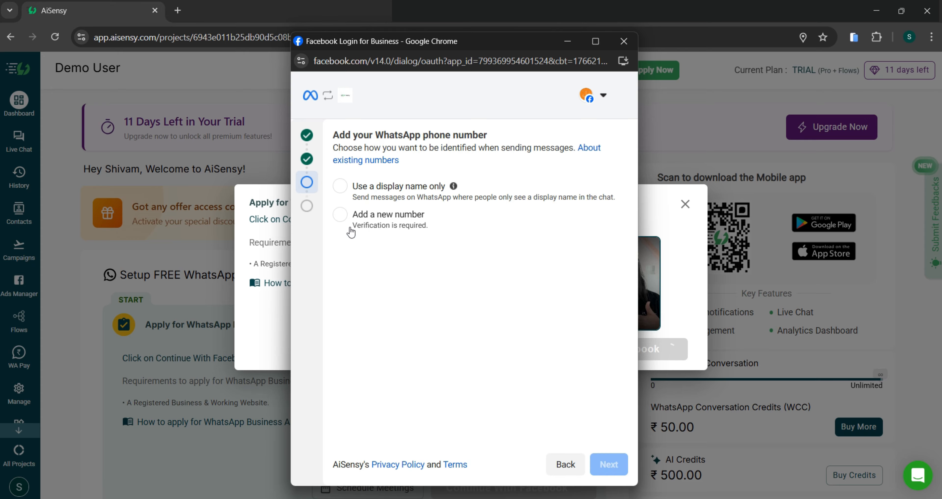
# Add a new WhatsApp number by entering the business phone number, with verification by text message
pyautogui.click(346, 227)
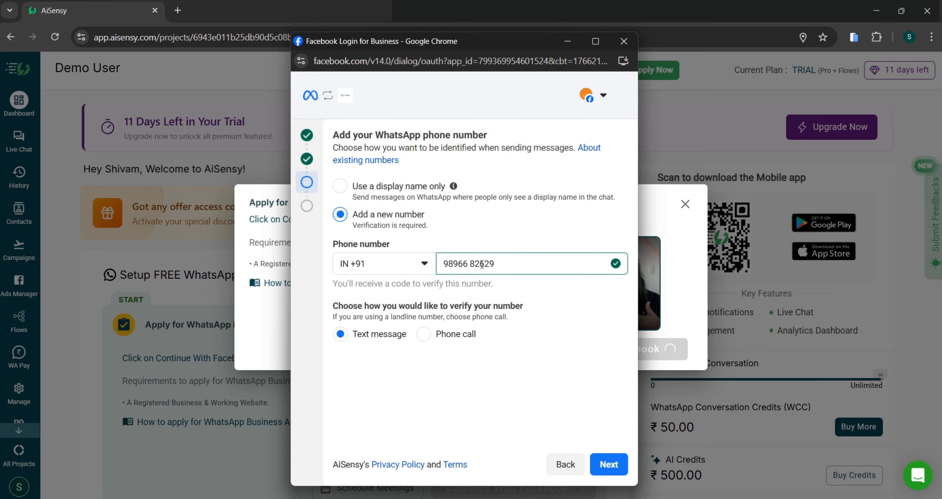
pyautogui.tripleClick(481, 264)
pyautogui.hotkey('ctrl', 'v')
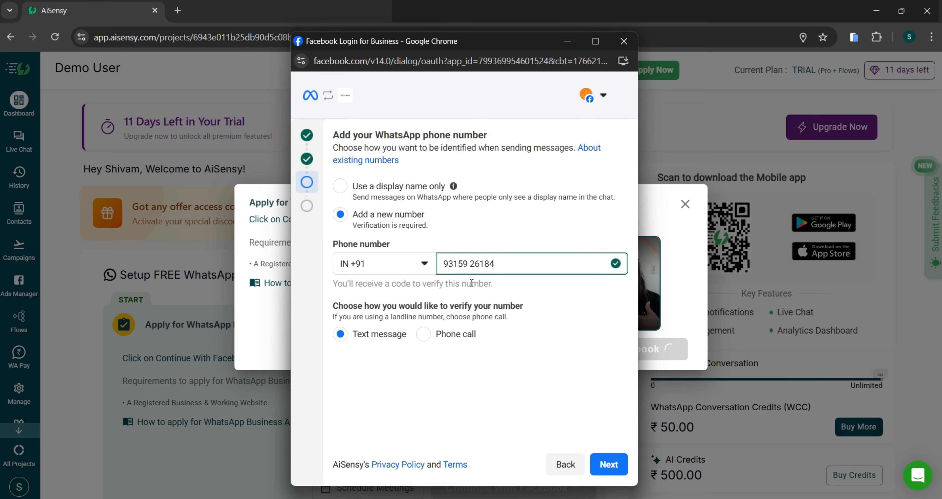
pyautogui.click(605, 467)
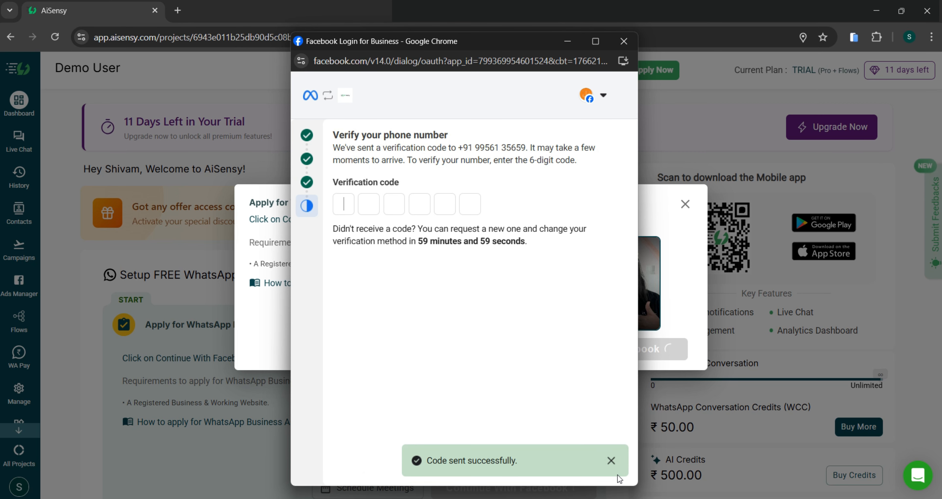
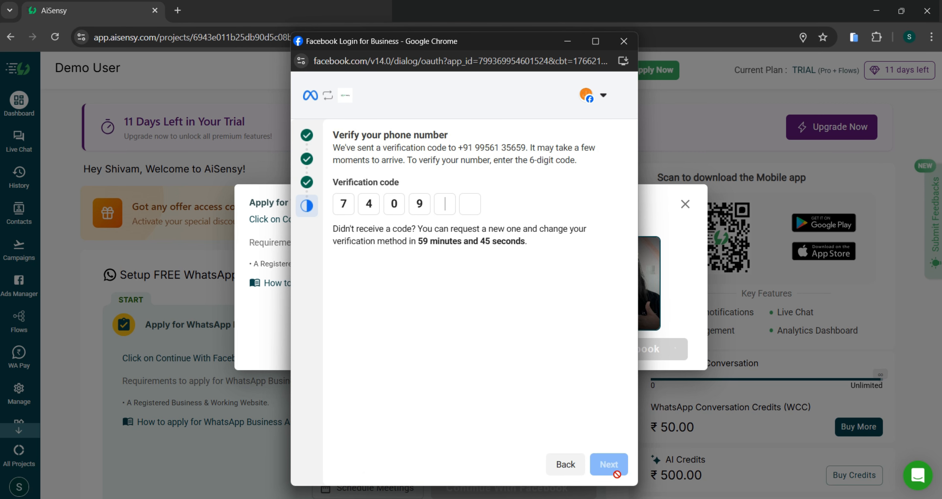
# Verify the phone number by entering the 6-digit verification code
pyautogui.click(610, 464)
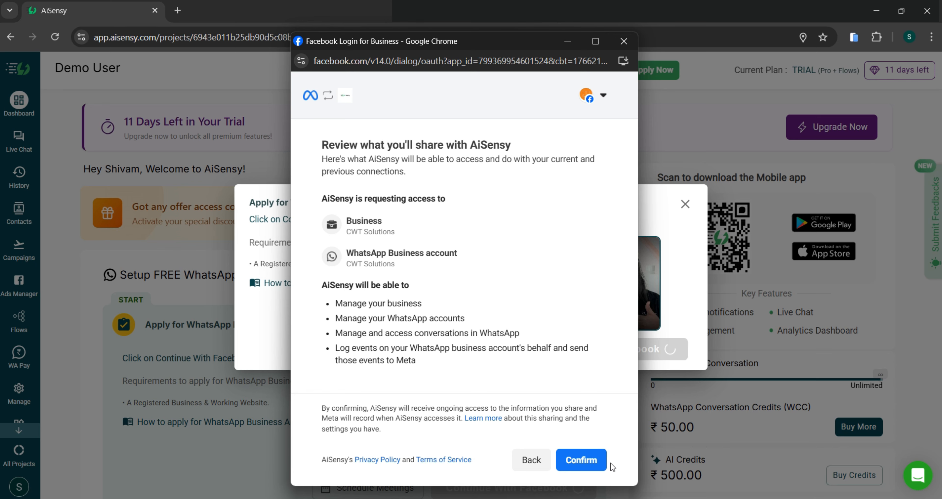
# Confirm AiSensy's access to the business and WhatsApp account, and finish the Facebook setup without uploading documents
pyautogui.click(600, 460)
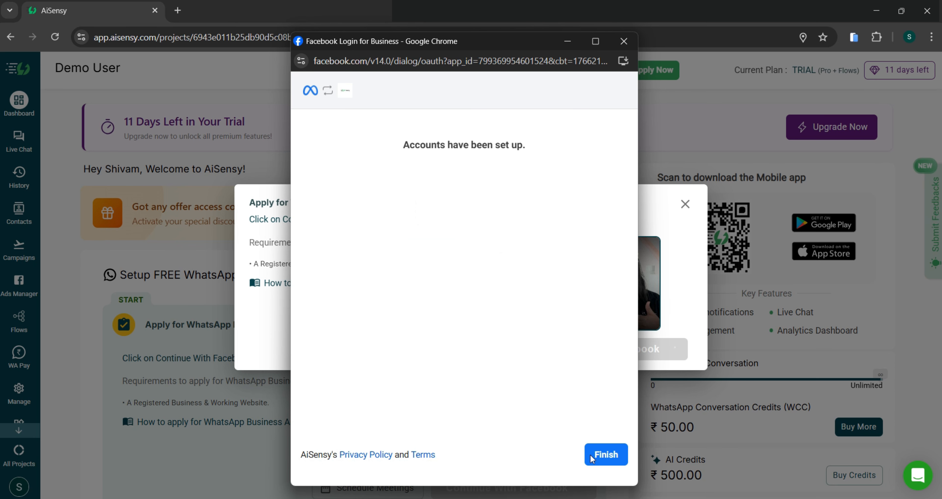
pyautogui.click(592, 459)
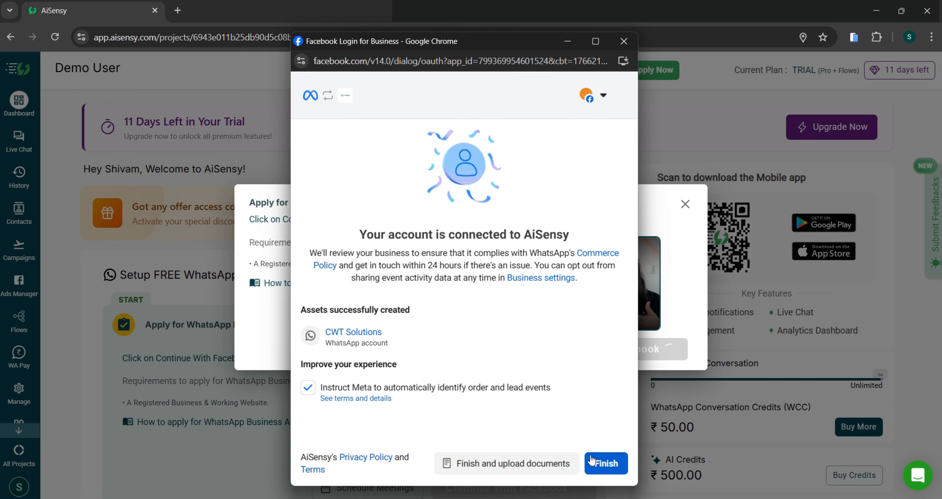
pyautogui.click(605, 463)
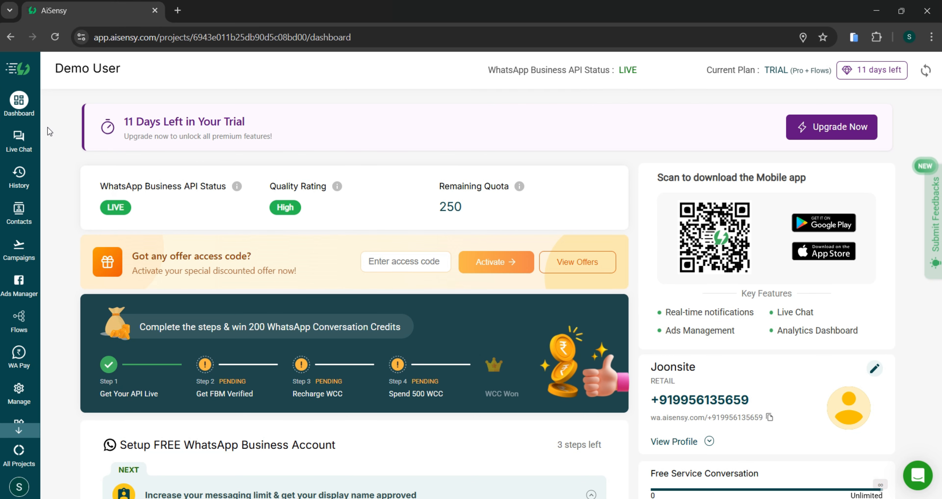
# Start a new template message in the AiSensy project's template management
pyautogui.scroll(-2, 11, 286)
pyautogui.click(19, 342)
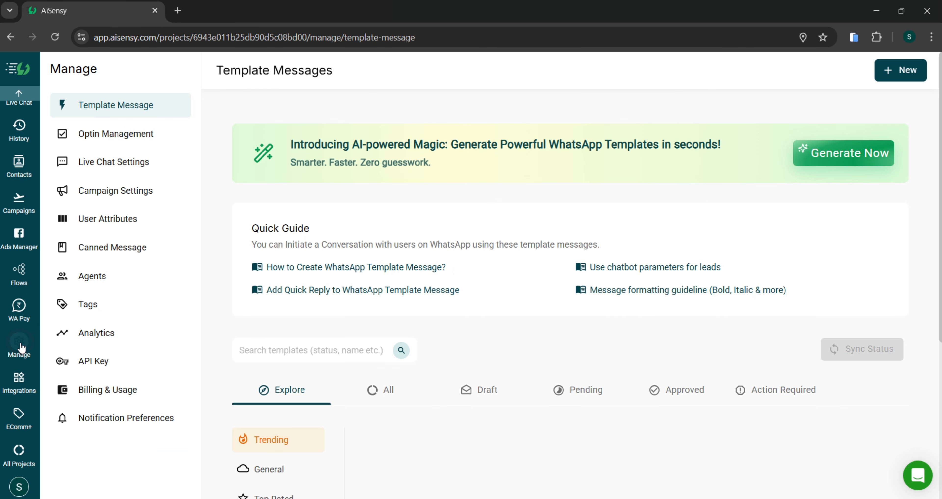
pyautogui.click(116, 107)
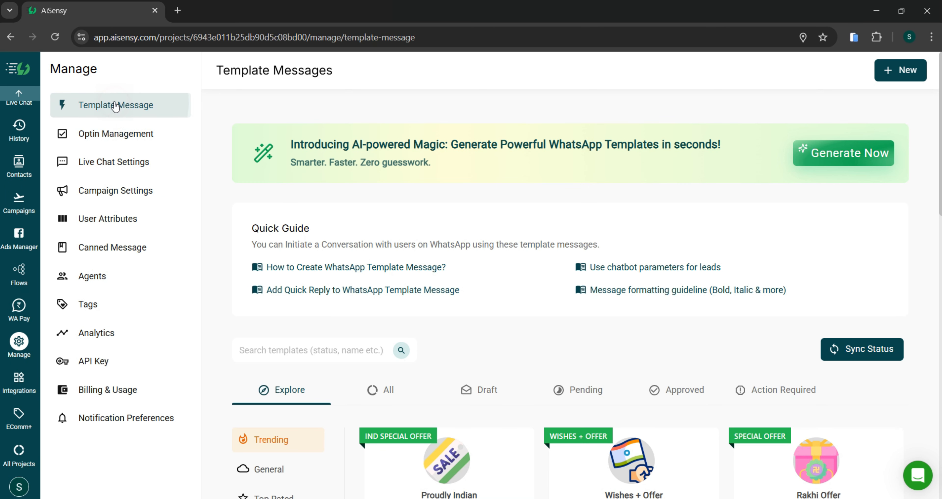
pyautogui.click(884, 70)
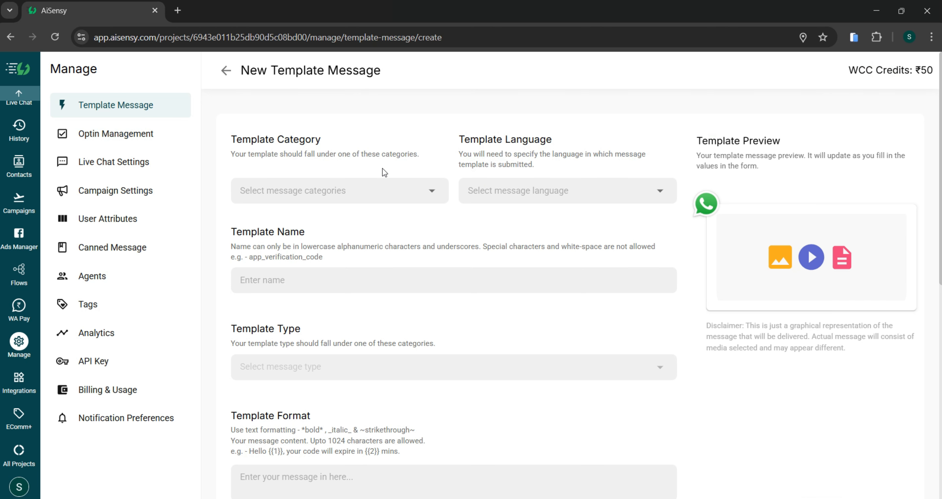
# Set the template category to MARKETING and the template language to English
pyautogui.click(325, 190)
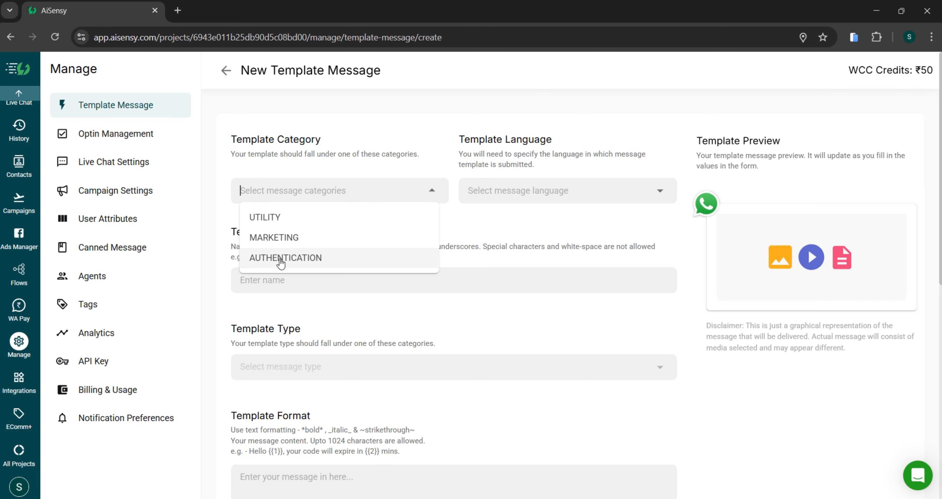
pyautogui.click(274, 237)
pyautogui.click(525, 192)
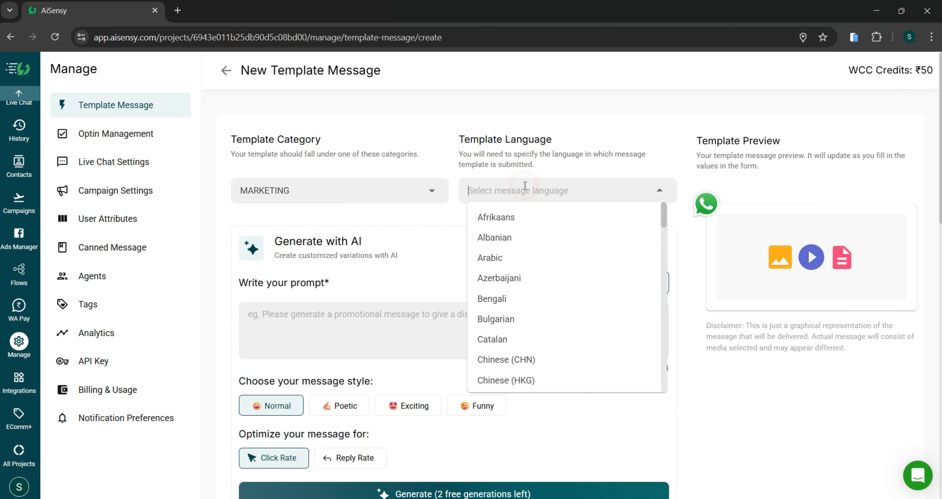
pyautogui.write('eng')
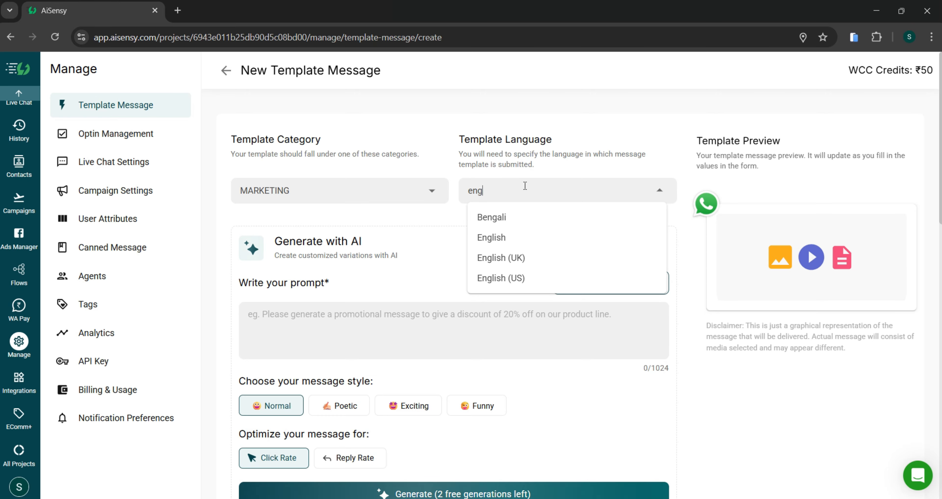
pyautogui.click(526, 249)
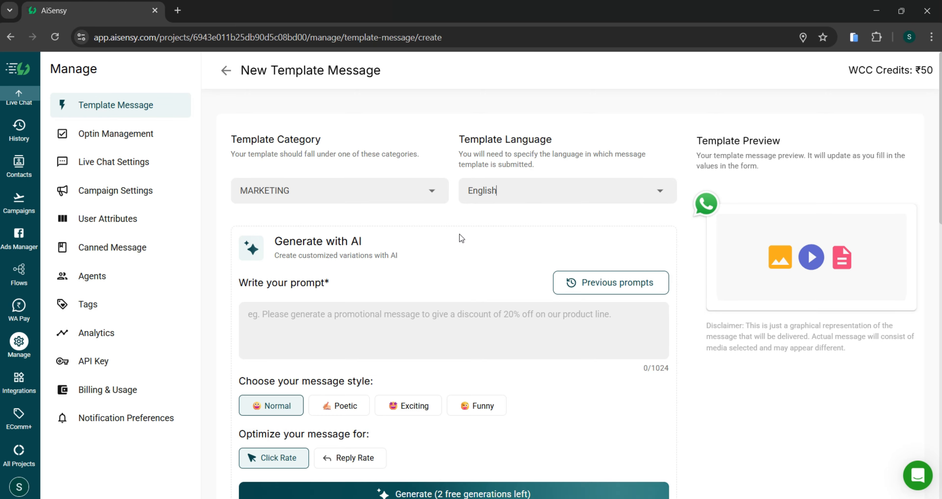
# Name the template thanks_order and set its type to TEXT
pyautogui.scroll(-2, 315, 234)
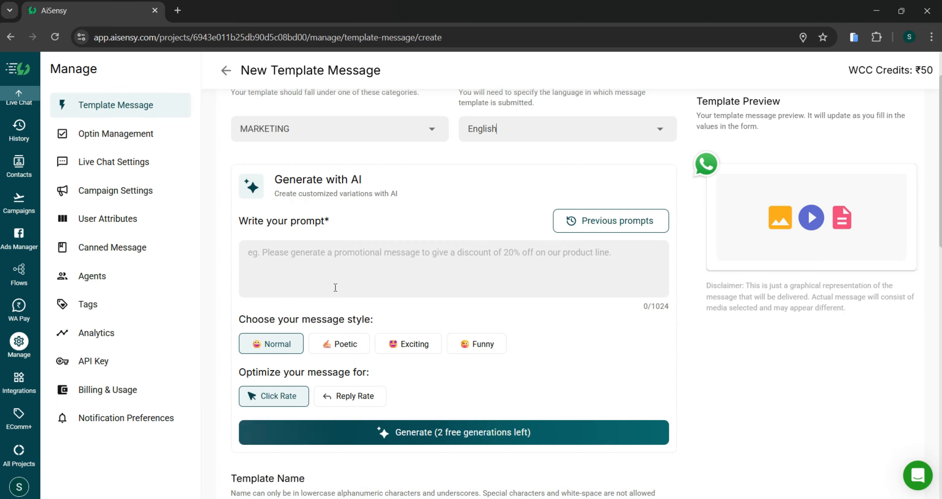
pyautogui.scroll(-7, 329, 281)
pyautogui.click(313, 279)
pyautogui.write('thanks_order')
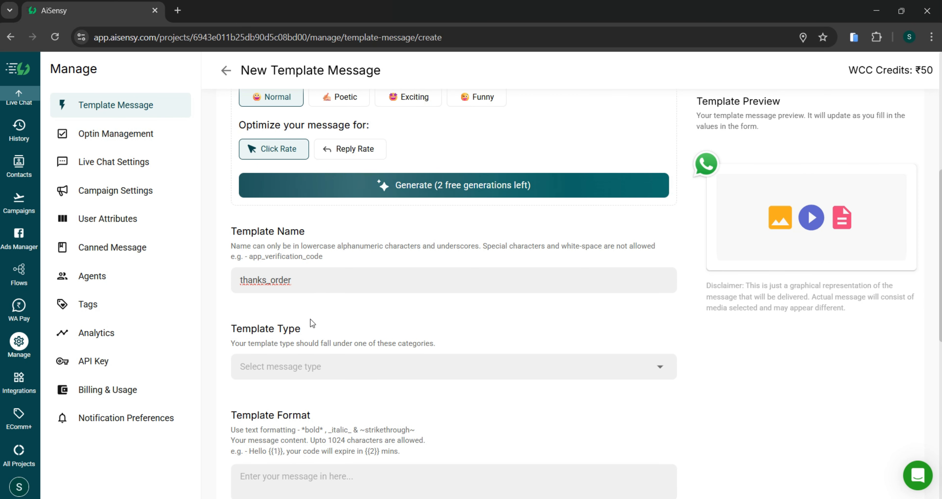
pyautogui.click(320, 365)
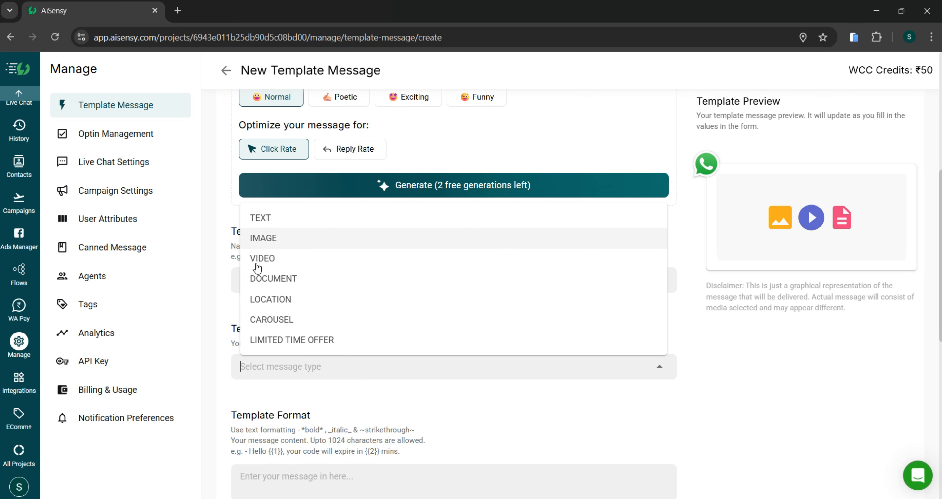
pyautogui.click(260, 218)
# Write the template body: "Dear {{1}}, You Order No. {{2}} has been received successfully, Thank You For Purchasing demosite.com"
pyautogui.scroll(-5, 271, 276)
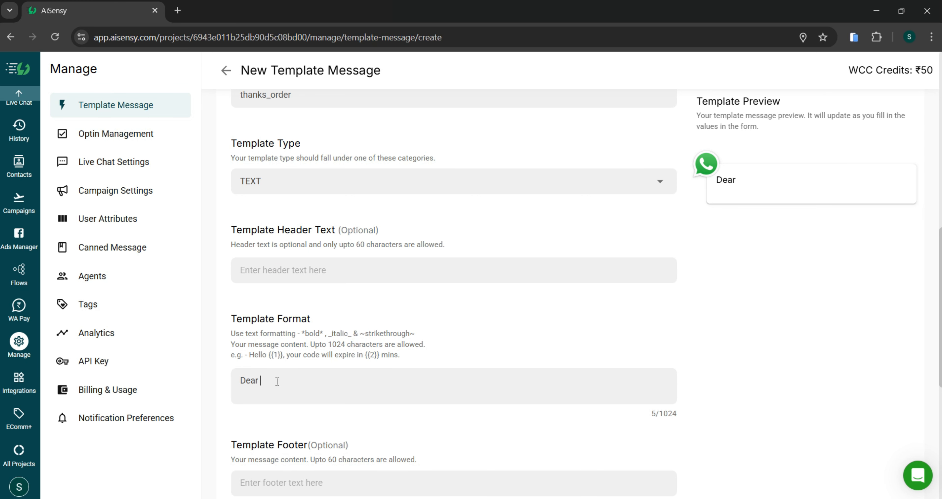
pyautogui.write('{{1}},')
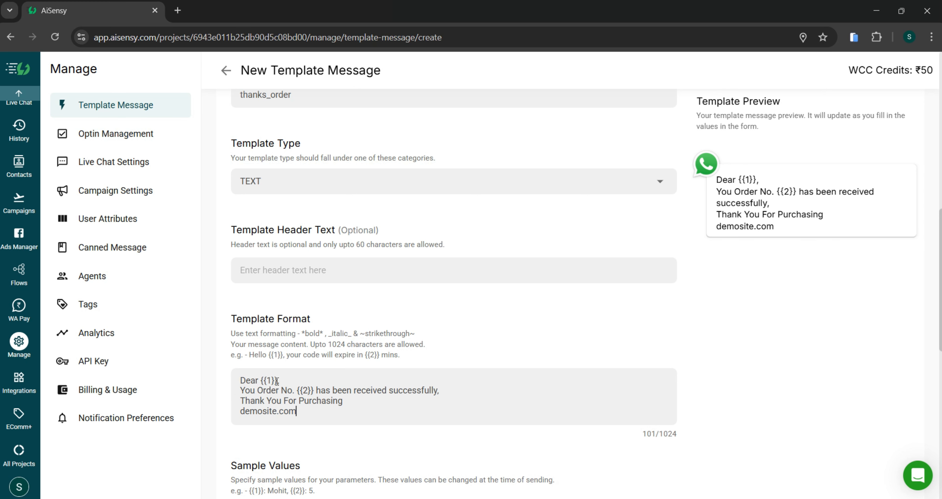
# Enter sample values for the template parameters: a customer's first name for {{1}} and "Order ID" for {{2}}
pyautogui.scroll(-6, 276, 381)
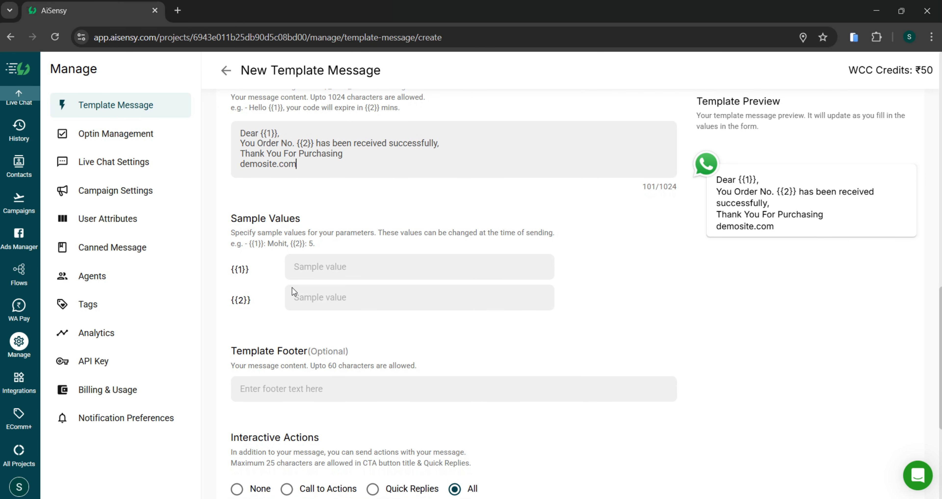
pyautogui.click(315, 267)
pyautogui.write('Anupam')
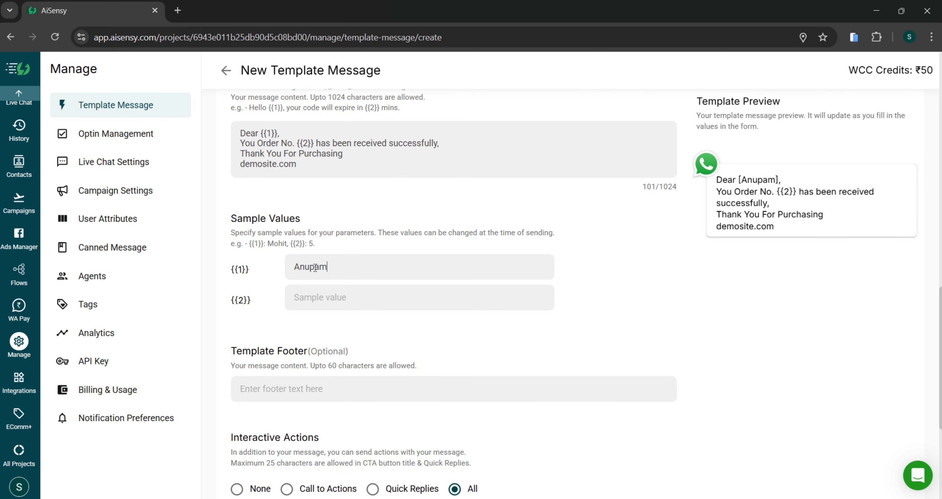
pyautogui.press('Tab')
pyautogui.write('Order ID')
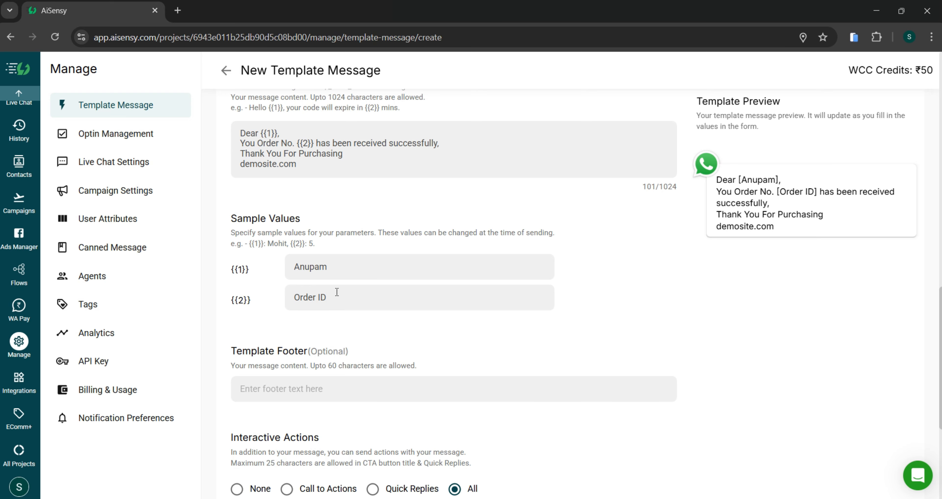
# Submit the template for approval without a footer or added interactive actions
pyautogui.scroll(-3, 336, 291)
pyautogui.scroll(-2, 322, 294)
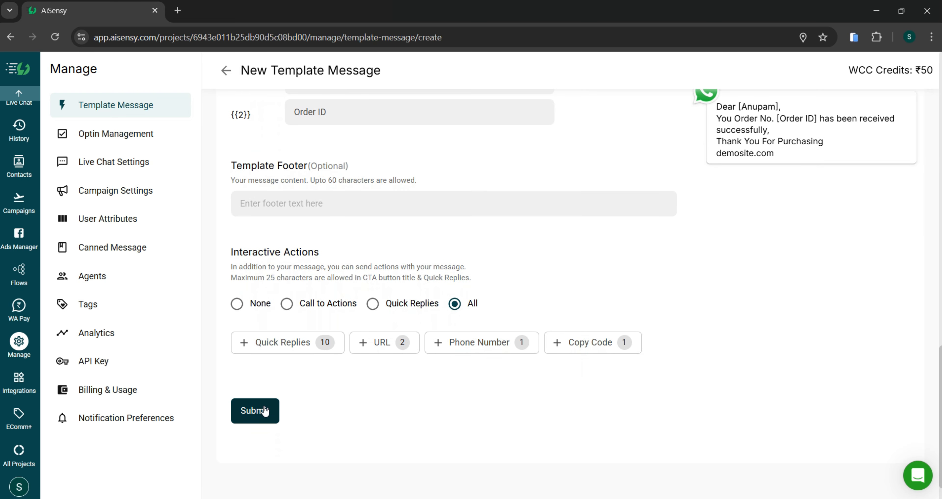
pyautogui.click(265, 410)
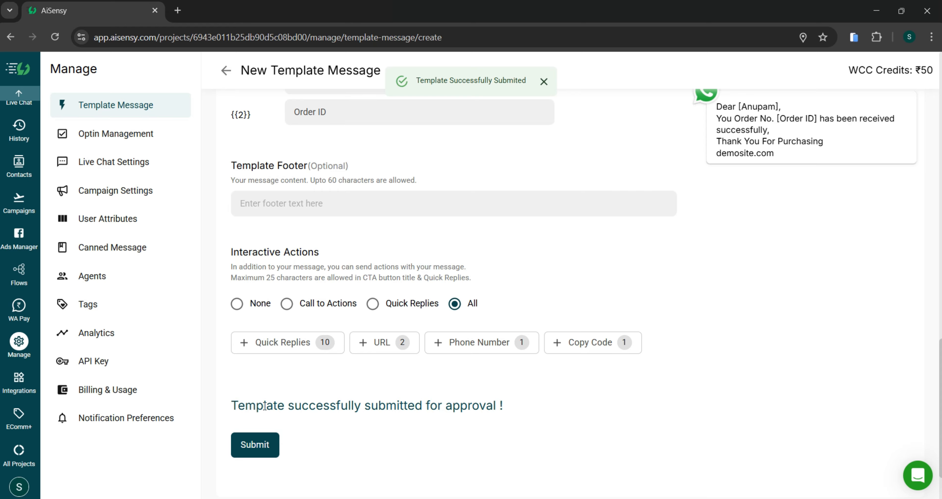
pyautogui.moveTo(232, 405); pyautogui.dragTo(502, 406)
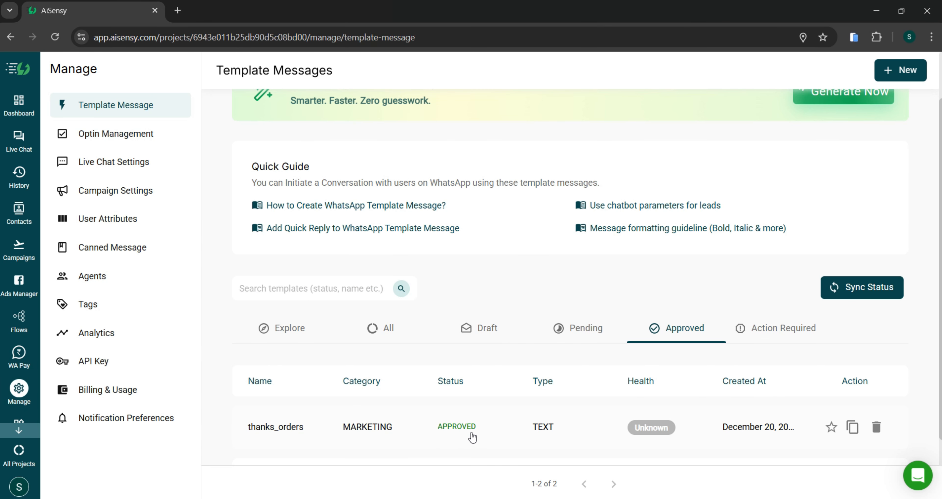
# Launch a new campaign of the API Campaign type
pyautogui.click(8, 250)
pyautogui.scroll(-1, 498, 319)
pyautogui.scroll(1, 498, 320)
pyautogui.click(877, 70)
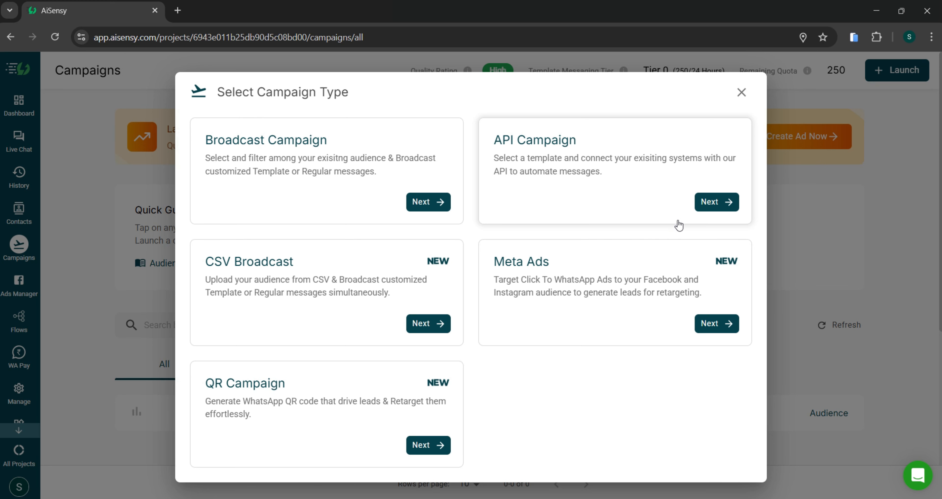
pyautogui.click(707, 201)
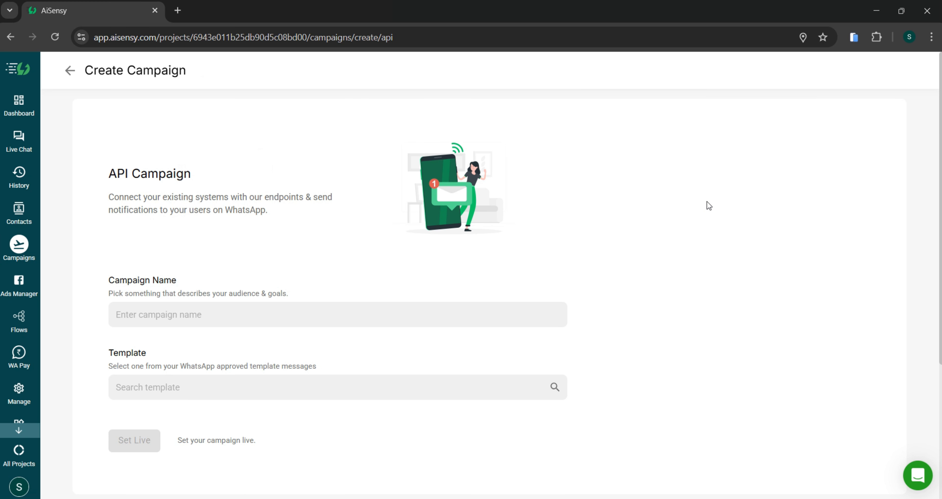
# Name the API campaign Thanks_Order, assign the thanks_orders template and set the campaign live
pyautogui.click(255, 319)
pyautogui.write('Thanks_Order')
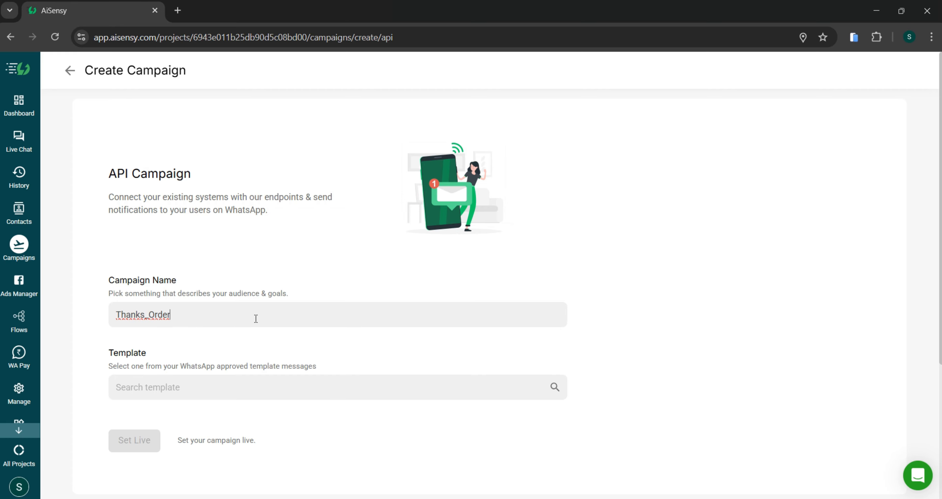
pyautogui.click(224, 394)
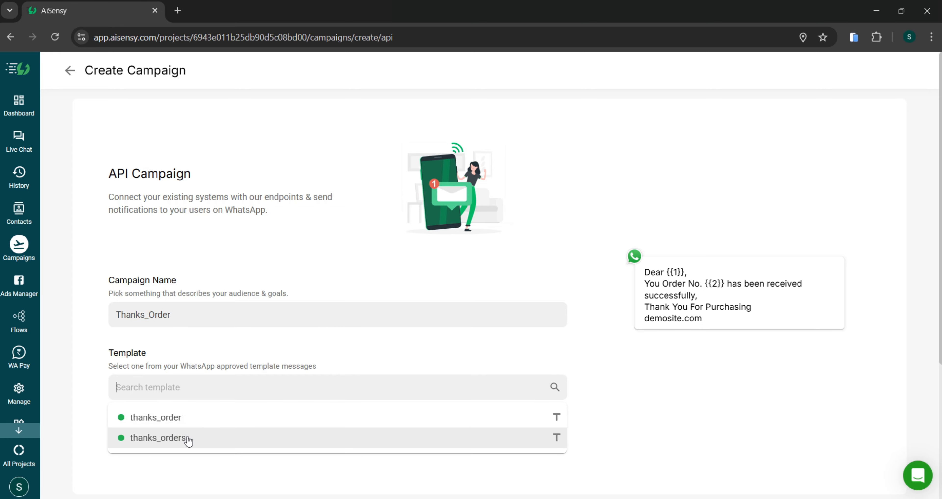
pyautogui.click(158, 437)
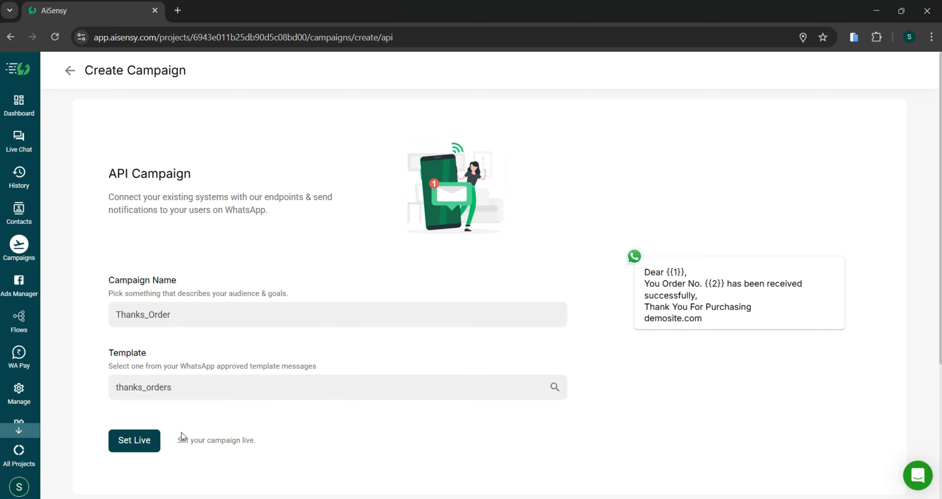
pyautogui.click(126, 441)
# Send a test message of the live API campaign to the recipient's WhatsApp number
pyautogui.scroll(-10, 147, 395)
pyautogui.scroll(2, 150, 398)
pyautogui.scroll(10, 150, 398)
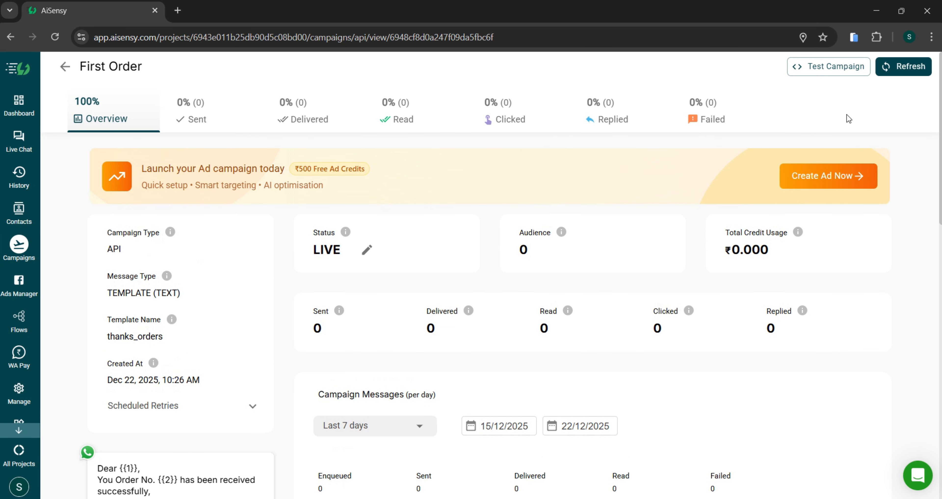
pyautogui.click(828, 67)
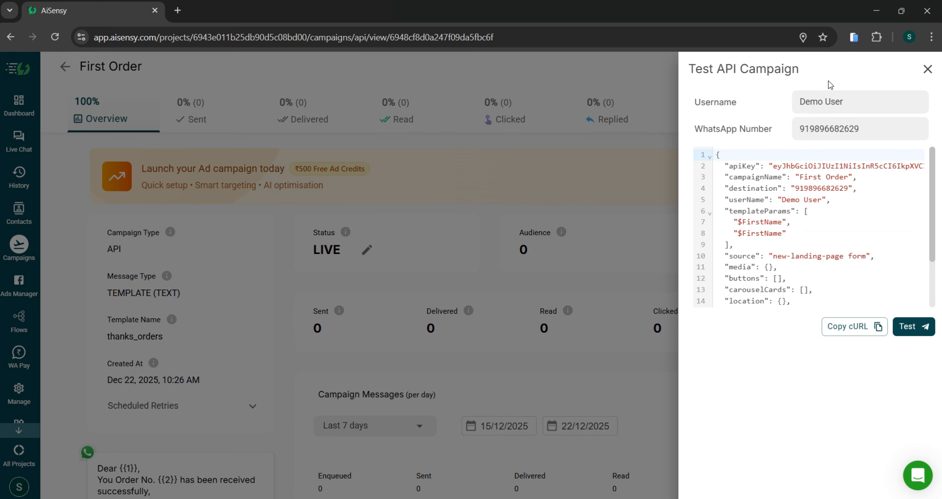
pyautogui.doubleClick(828, 128)
pyautogui.click(921, 327)
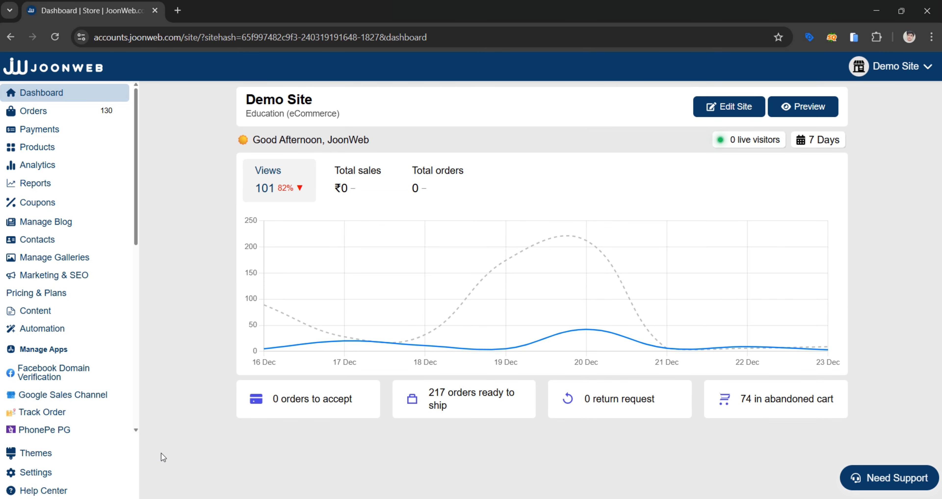
# Switch to the JoonWeb site dashboard and start a new automation in the AiSensy app
pyautogui.scroll(-8, 96, 343)
pyautogui.scroll(-3, 95, 343)
pyautogui.click(39, 364)
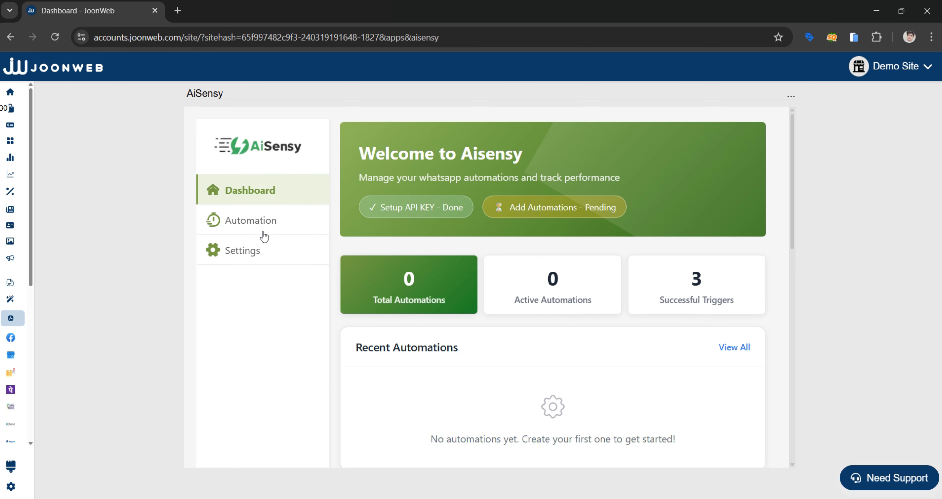
pyautogui.click(264, 224)
pyautogui.click(518, 362)
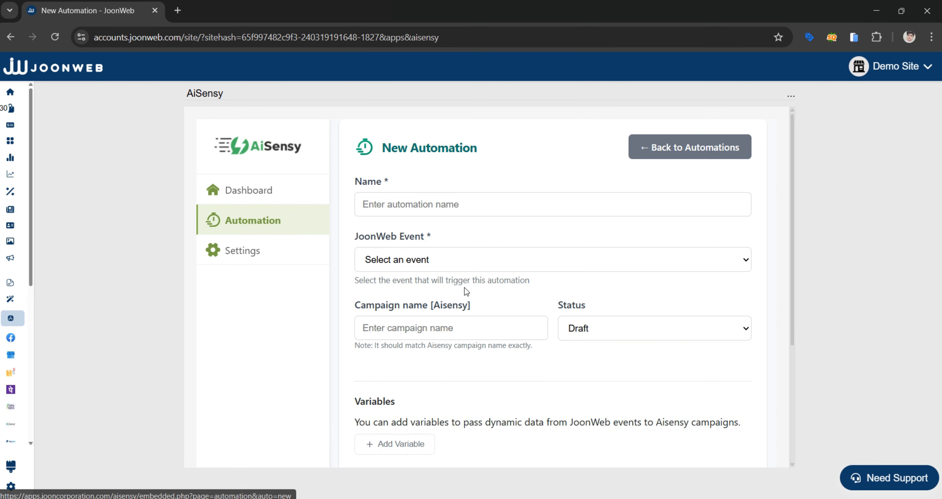
# Name the automation First Order and choose New Order as its JoonWeb event
pyautogui.click(425, 202)
pyautogui.write('First Order')
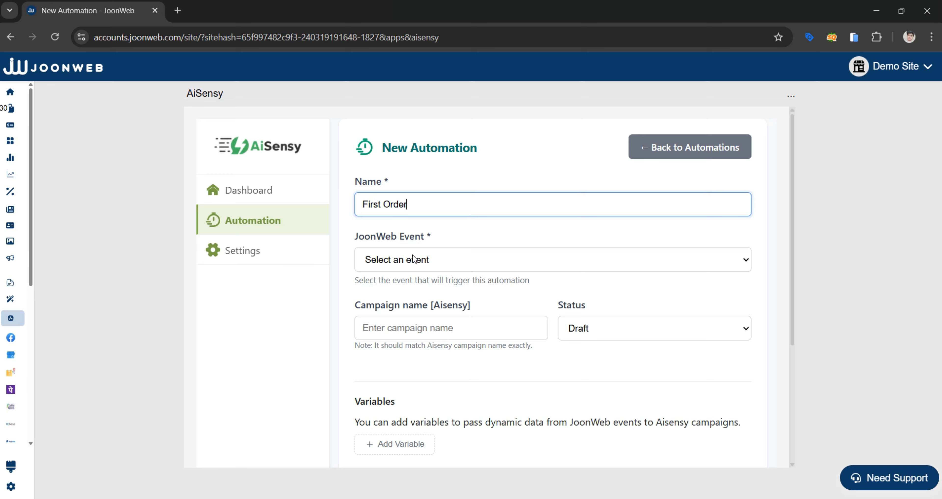
pyautogui.click(413, 258)
pyautogui.click(408, 326)
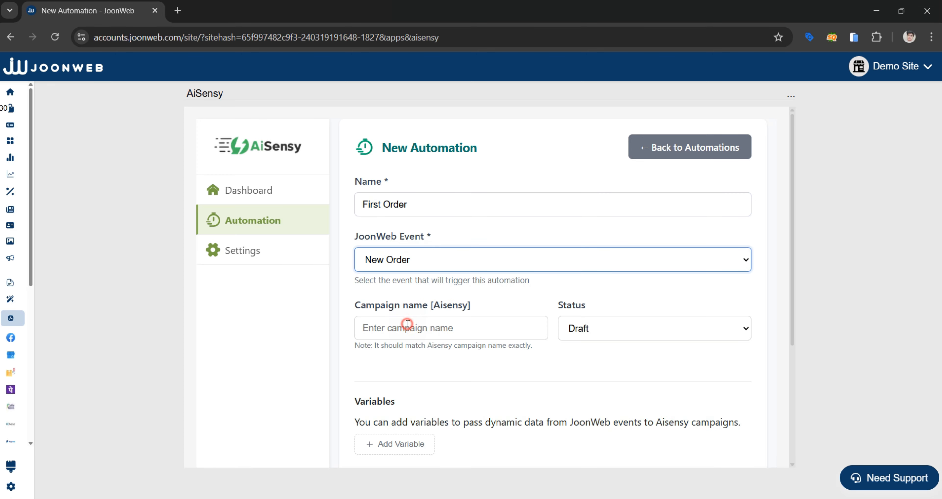
# Enter Thanks_Order as the automation's AiSensy campaign name and set its status to Active
pyautogui.click(408, 325)
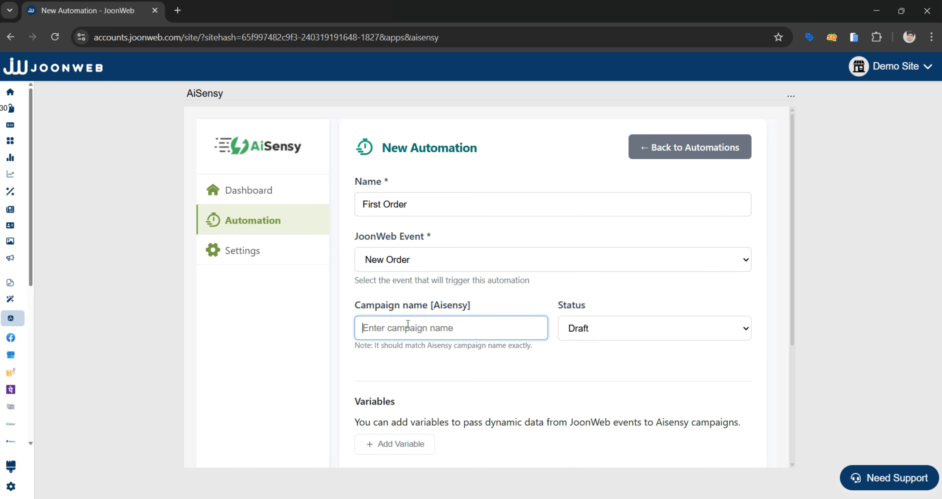
pyautogui.write('Thanks_Order')
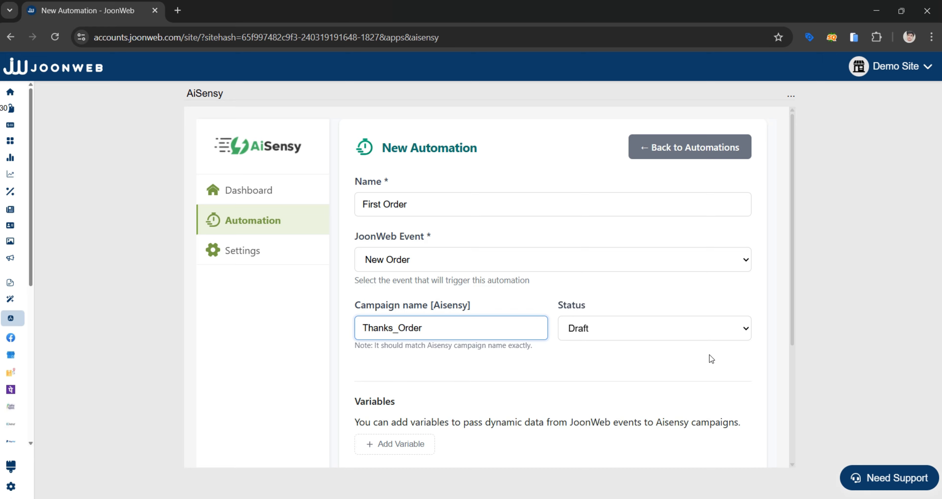
pyautogui.click(690, 328)
pyautogui.click(581, 350)
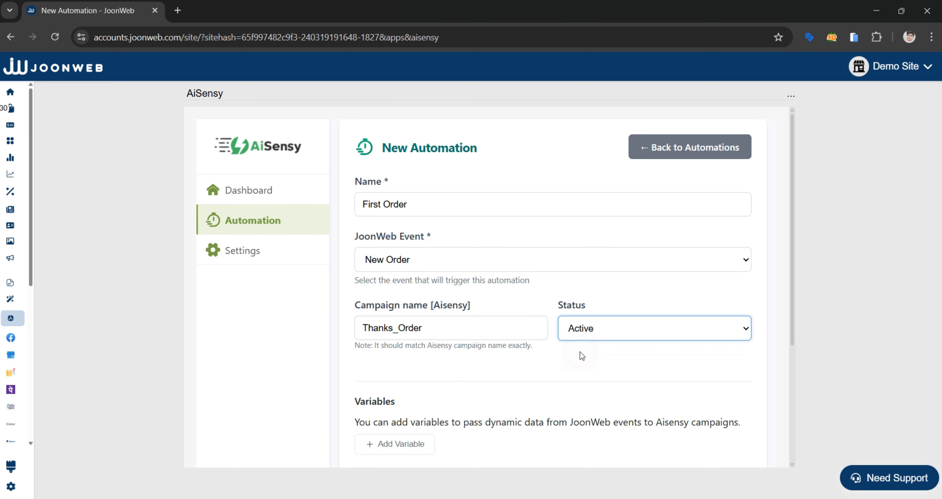
# Add a first variable to the automation and check the placeholders of the approved thanks_orders template in AiSensy
pyautogui.scroll(-3, 580, 354)
pyautogui.click(405, 319)
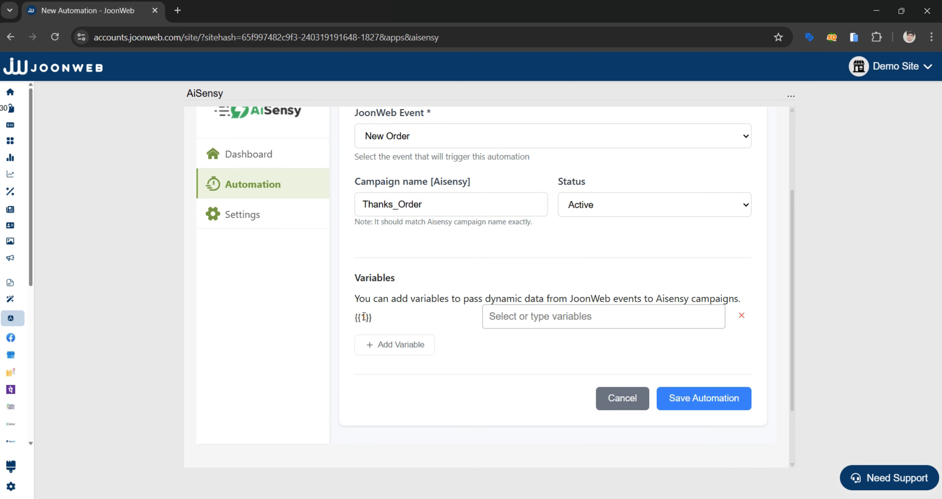
pyautogui.hotkey('alt', 'Tab')
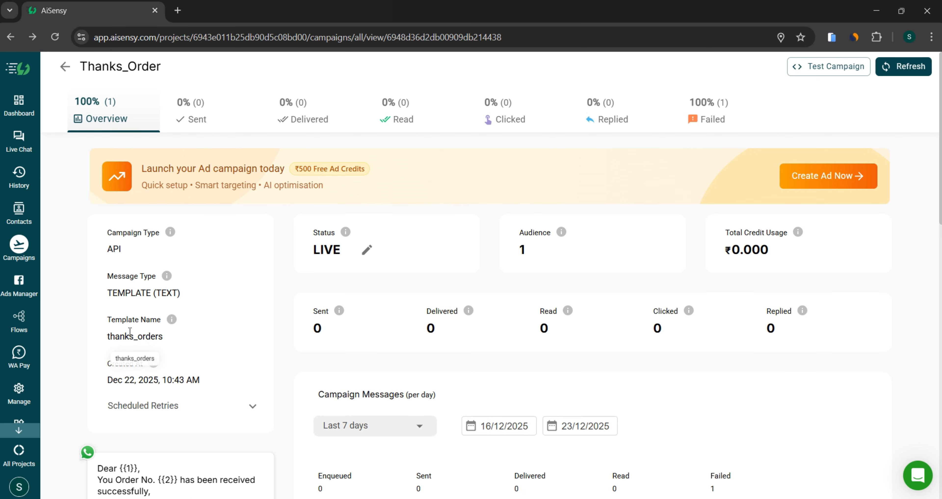
pyautogui.click(19, 392)
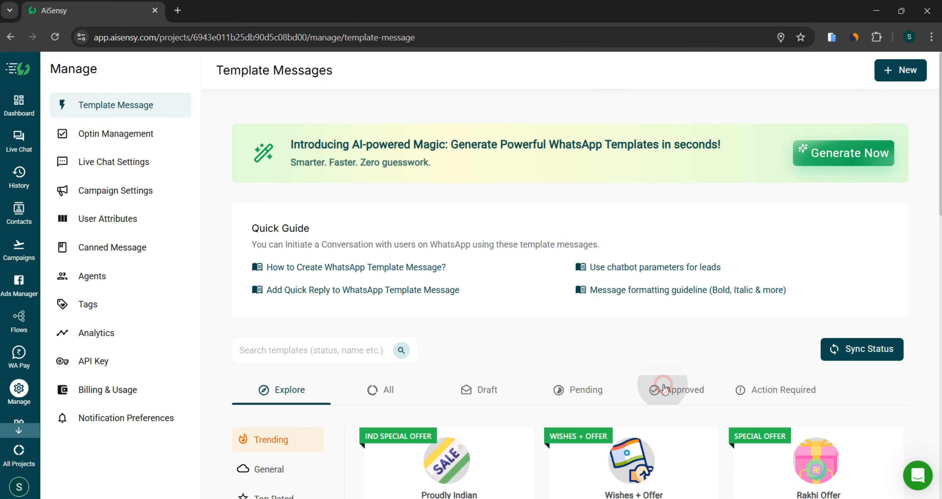
pyautogui.click(677, 390)
pyautogui.scroll(-3, 416, 342)
pyautogui.click(434, 406)
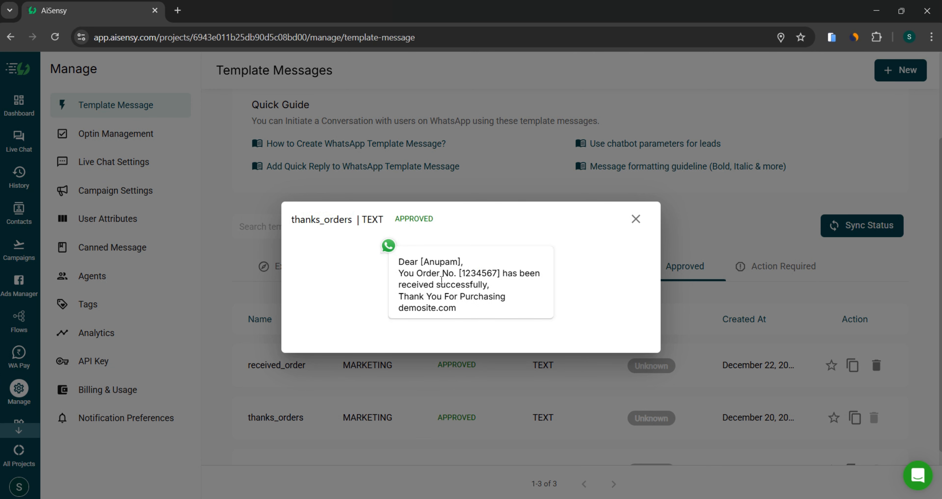
pyautogui.moveTo(419, 260); pyautogui.dragTo(497, 267)
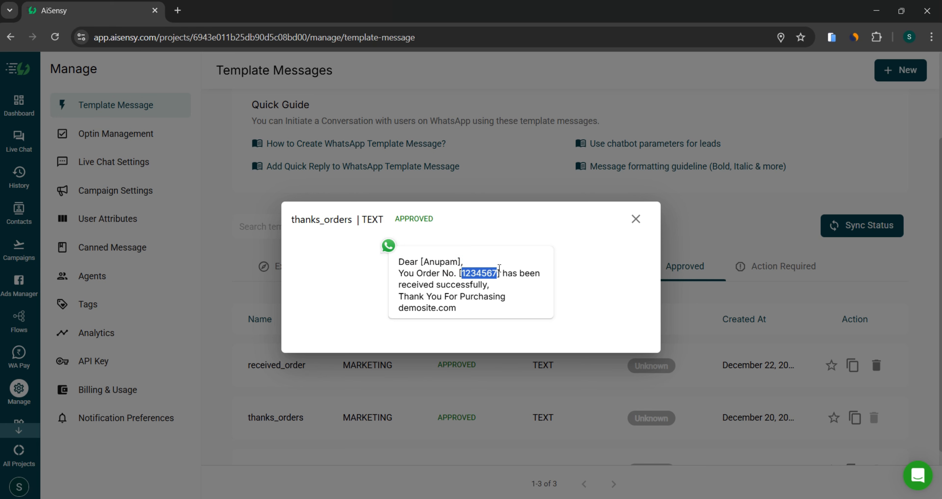
# Switch back to the JoonWeb automation and assign Customer Name to variable {{1}}
pyautogui.hotkey('alt', 'Tab')
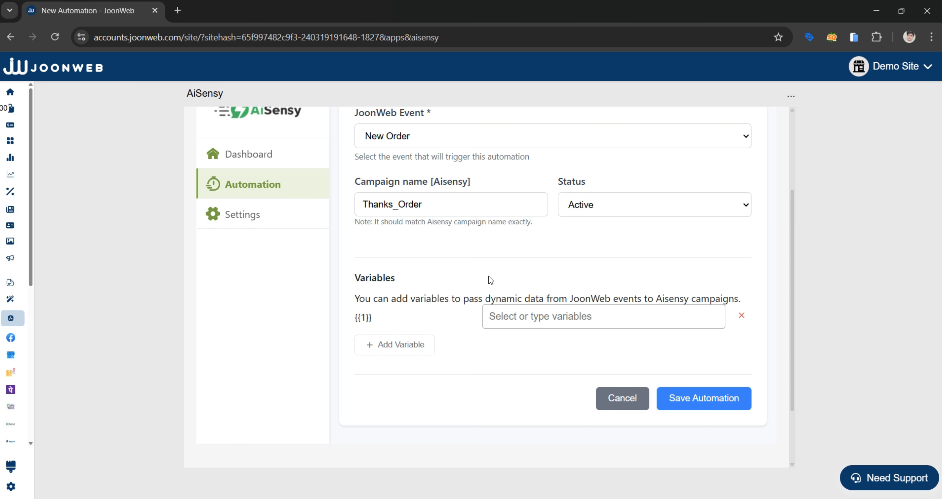
pyautogui.click(512, 313)
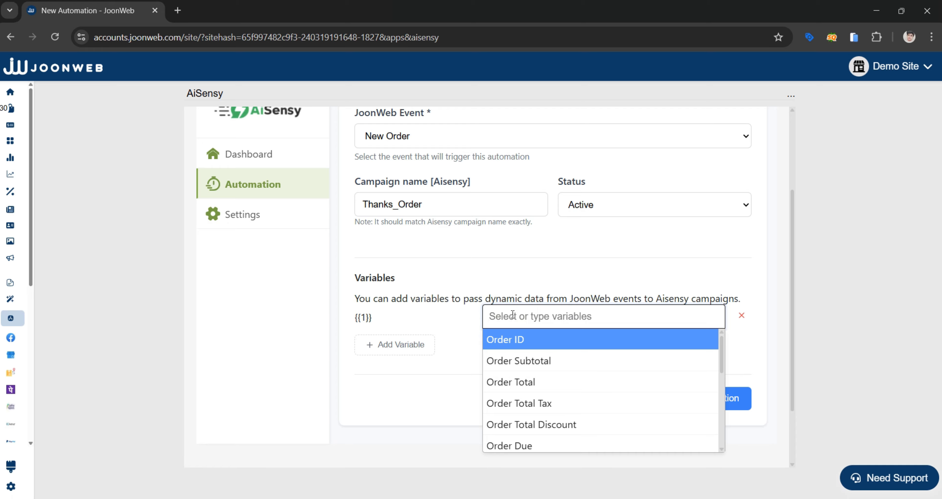
pyautogui.write('c')
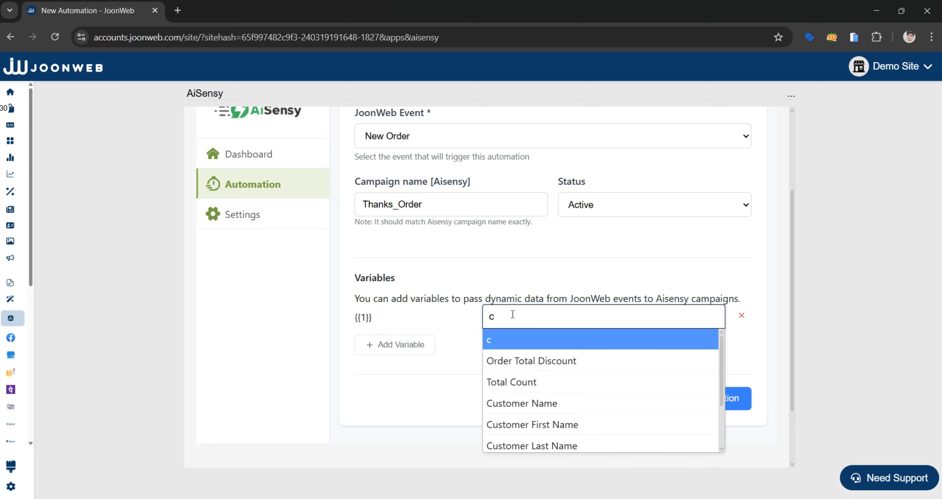
pyautogui.click(524, 400)
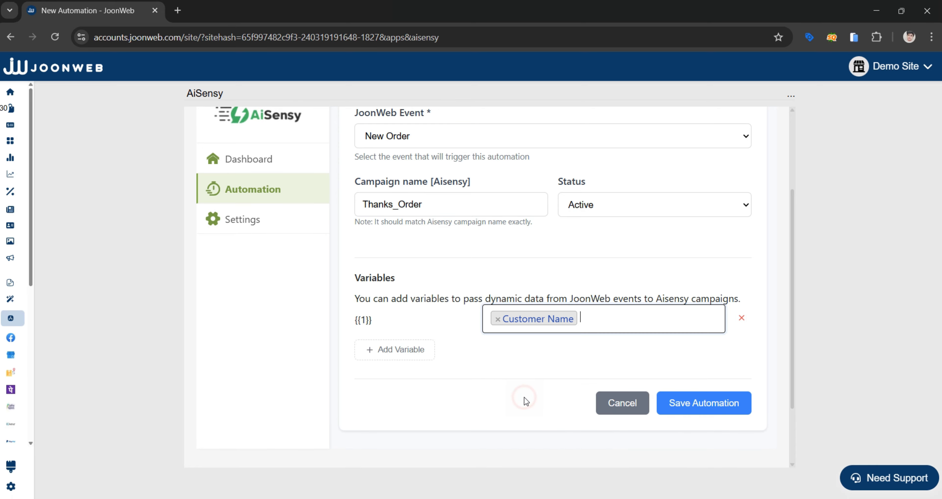
# Add variable {{2}} with Order ID as its value and save the automation
pyautogui.click(401, 350)
pyautogui.click(515, 355)
pyautogui.write('o')
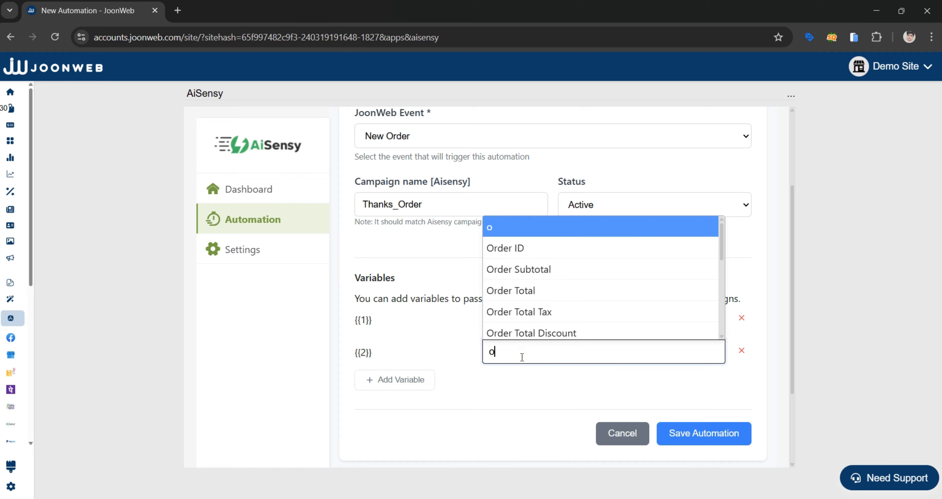
pyautogui.click(507, 249)
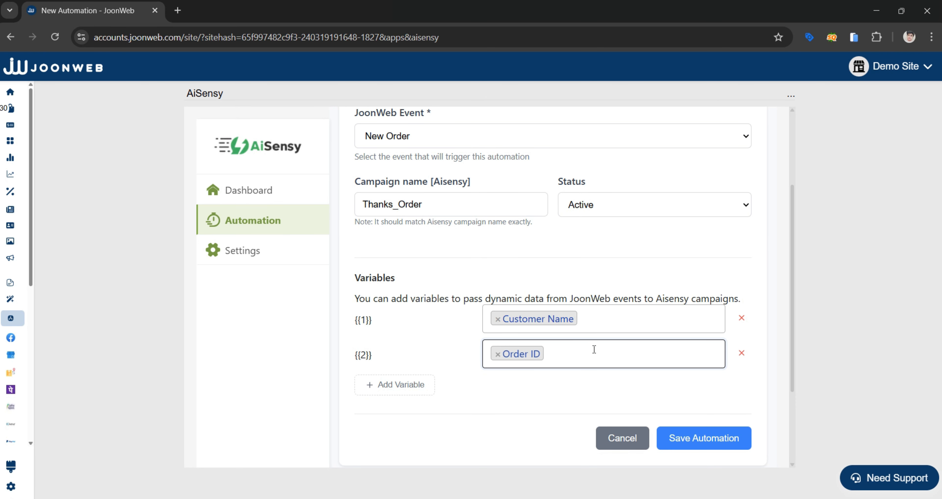
pyautogui.click(674, 441)
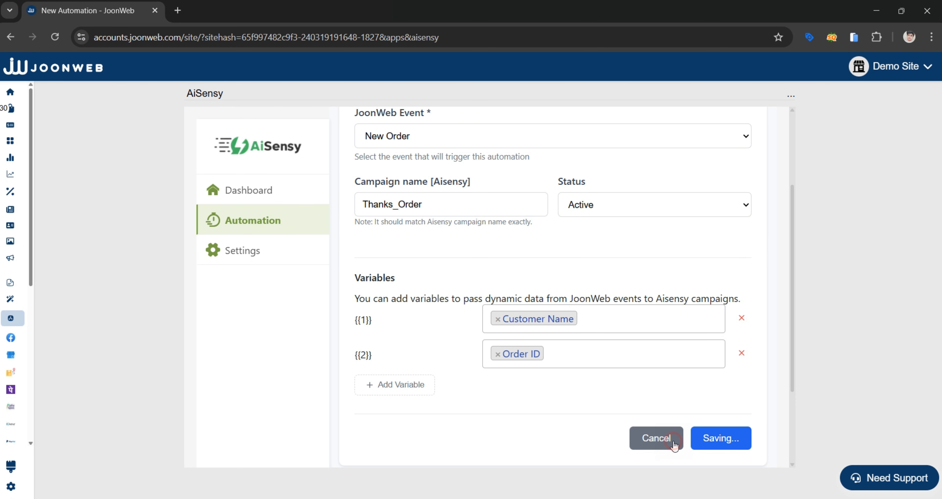
pyautogui.click(580, 123)
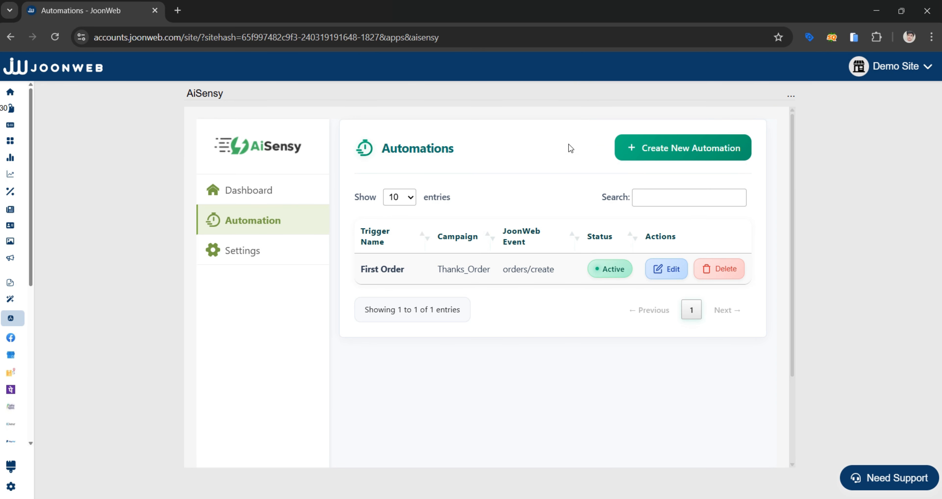
# Preview the site from the JoonWeb dashboard and open the Viola Straight Leg jeans from the Cloths collection
pyautogui.click(14, 92)
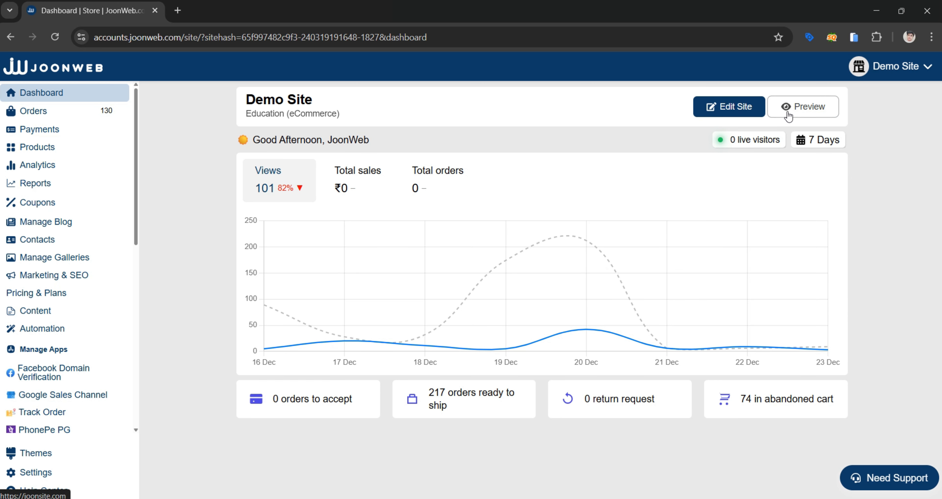
pyautogui.click(786, 110)
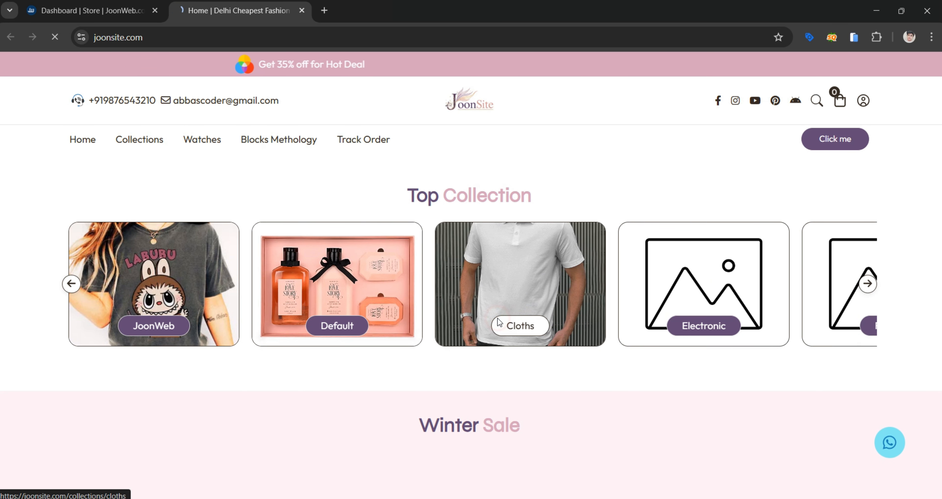
pyautogui.click(500, 324)
pyautogui.scroll(-2, 263, 293)
pyautogui.click(262, 293)
pyautogui.scroll(-5, 328, 280)
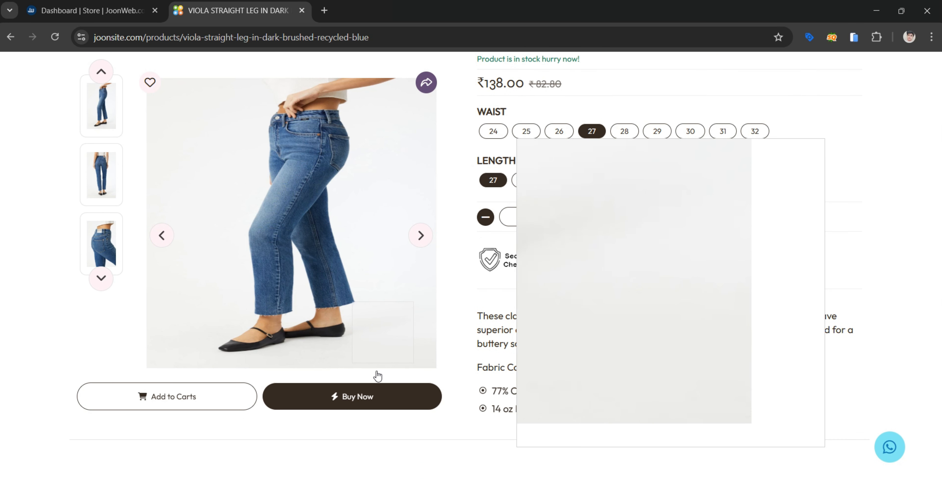
# Buy the jeans and complete the checkout with Express Delivery and Cash On Delivery as payment
pyautogui.click(431, 390)
pyautogui.click(701, 450)
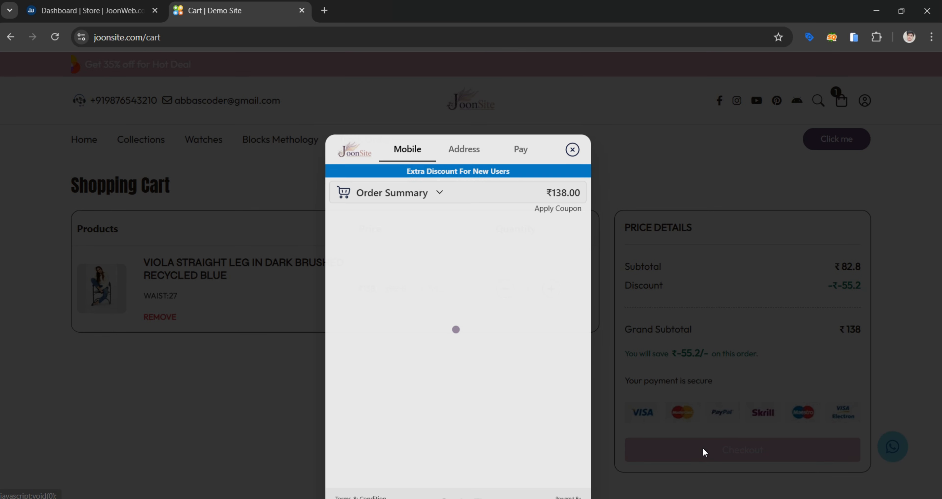
pyautogui.scroll(-3, 413, 300)
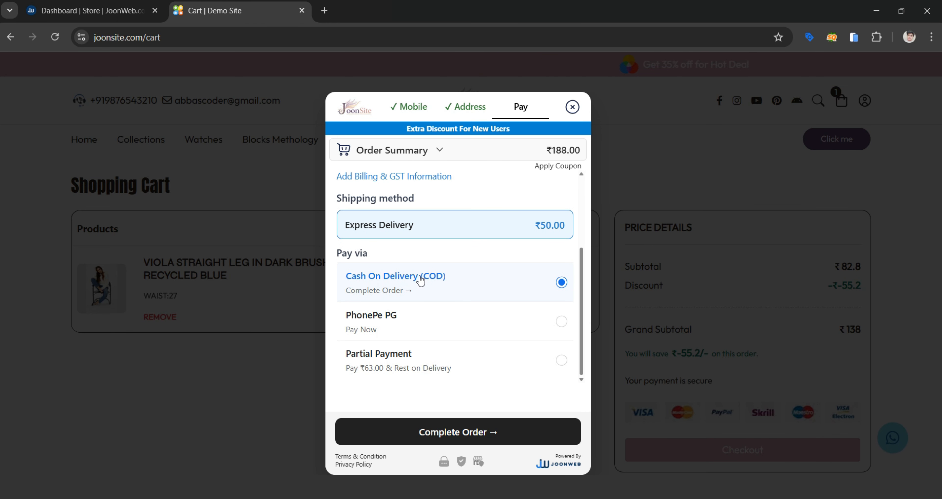
pyautogui.click(440, 437)
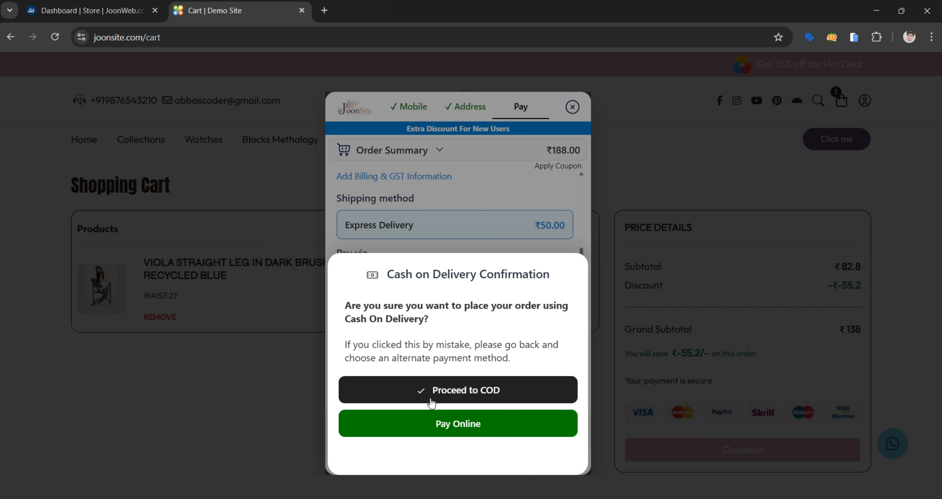
pyautogui.click(433, 390)
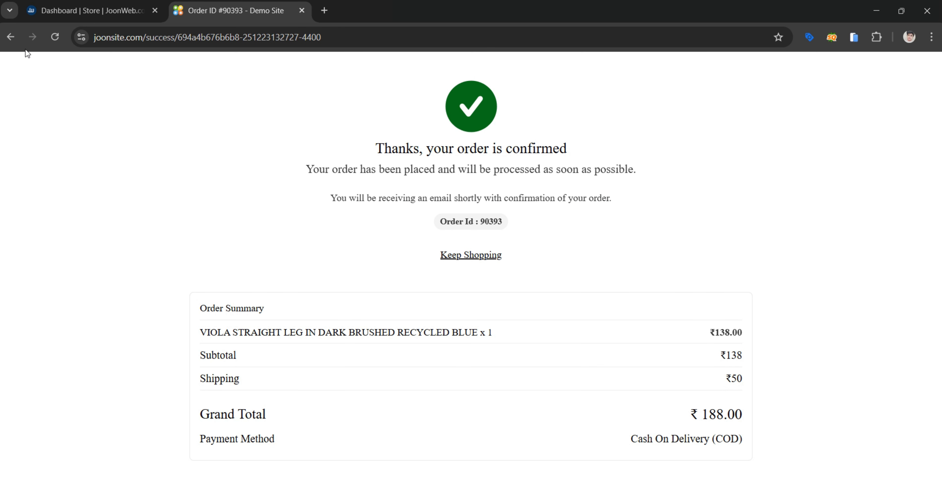
# Return to the JoonWeb site dashboard and open the AiSensy app
pyautogui.click(55, 13)
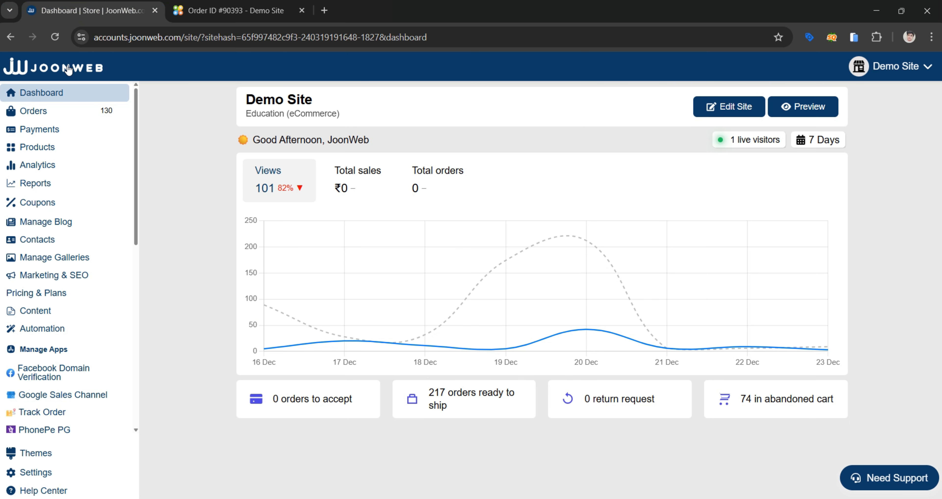
pyautogui.scroll(-8, 67, 292)
pyautogui.scroll(-1, 62, 329)
pyautogui.click(55, 357)
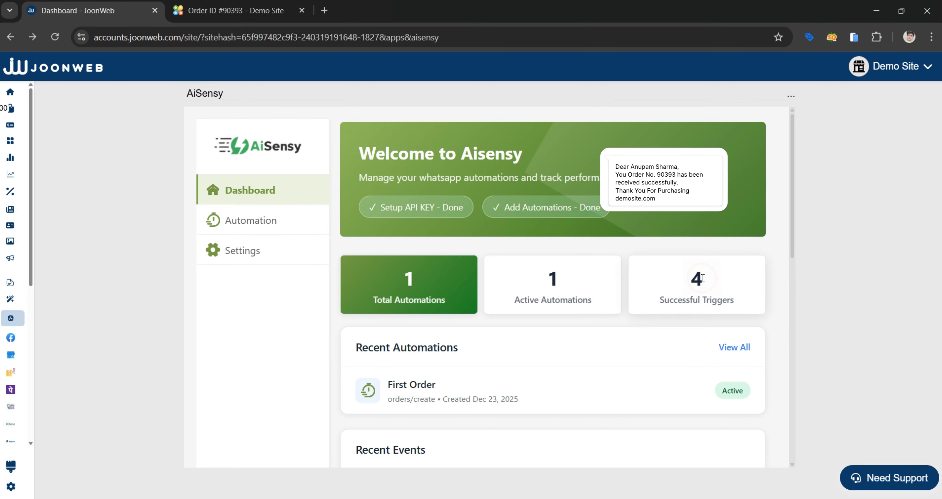
# Examine the latest First Order entry and its status among the AiSensy app's recent events
pyautogui.scroll(-2, 698, 322)
pyautogui.moveTo(389, 424); pyautogui.dragTo(441, 448)
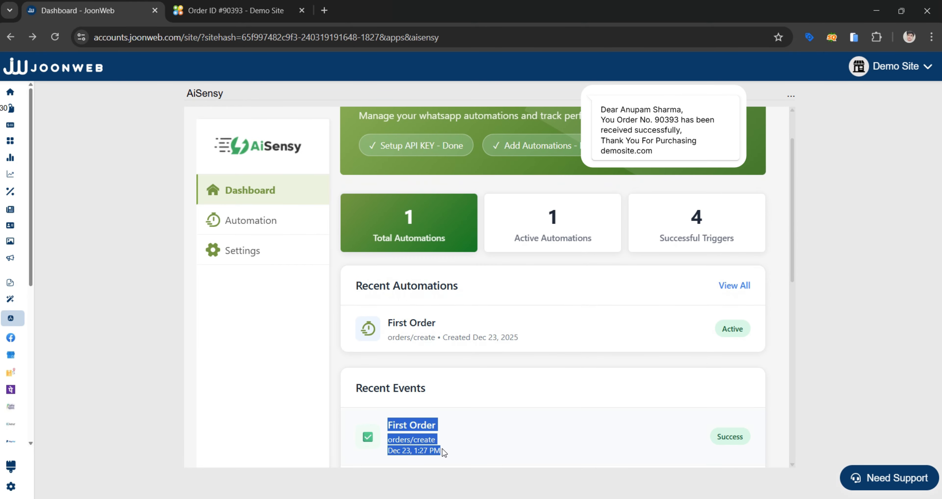
pyautogui.click(443, 451)
pyautogui.moveTo(707, 434); pyautogui.dragTo(746, 440)
pyautogui.click(746, 441)
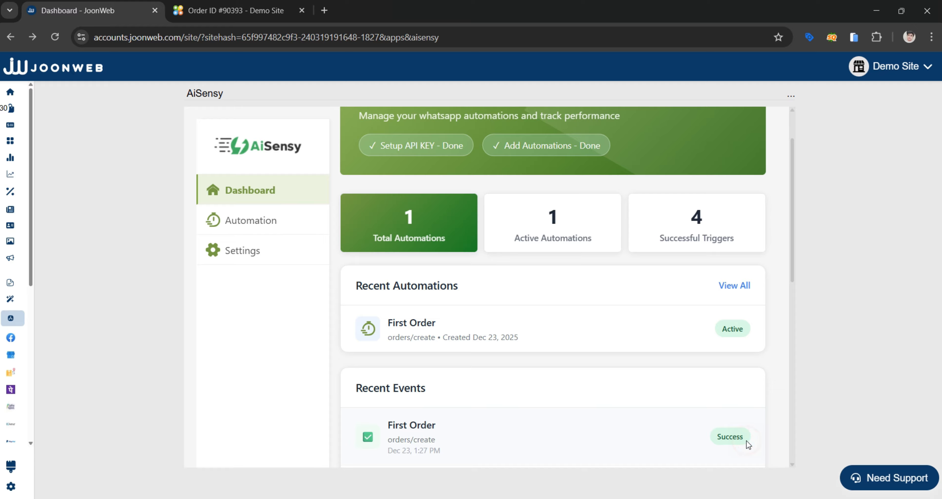
pyautogui.scroll(2, 748, 444)
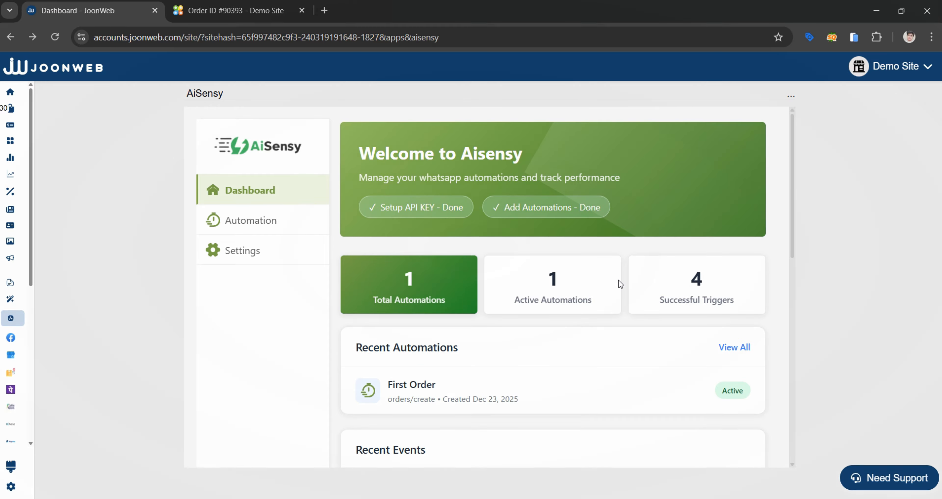